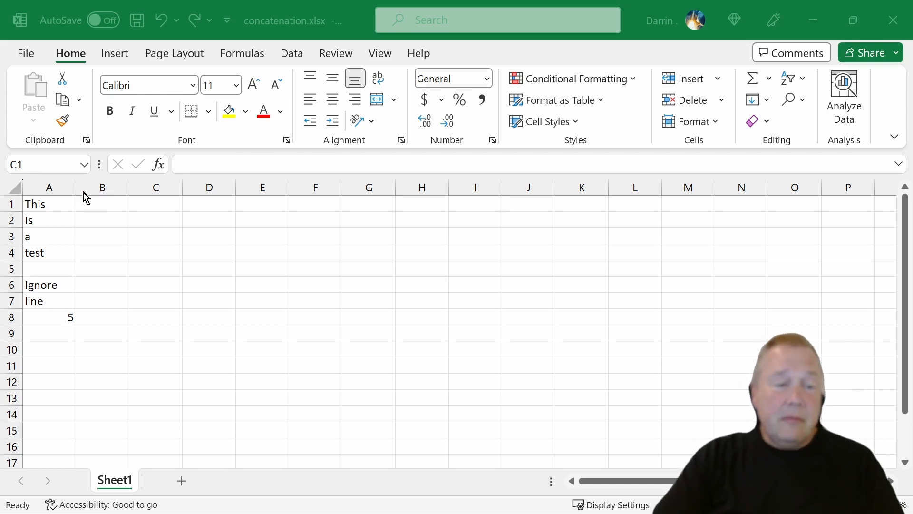
Enter the formula =CONCATENATE(A1,A2,A3,A4) in cell C1 to join the four words without separators
click(149, 200)
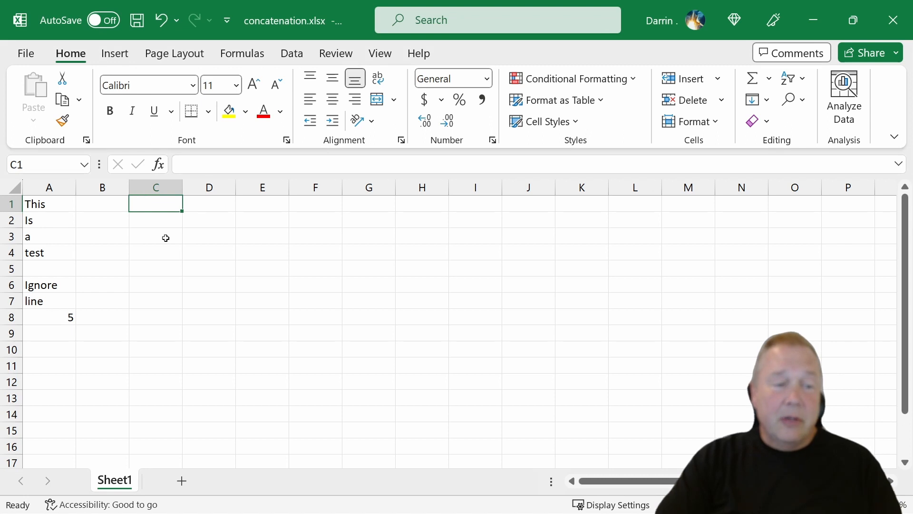
text(=)
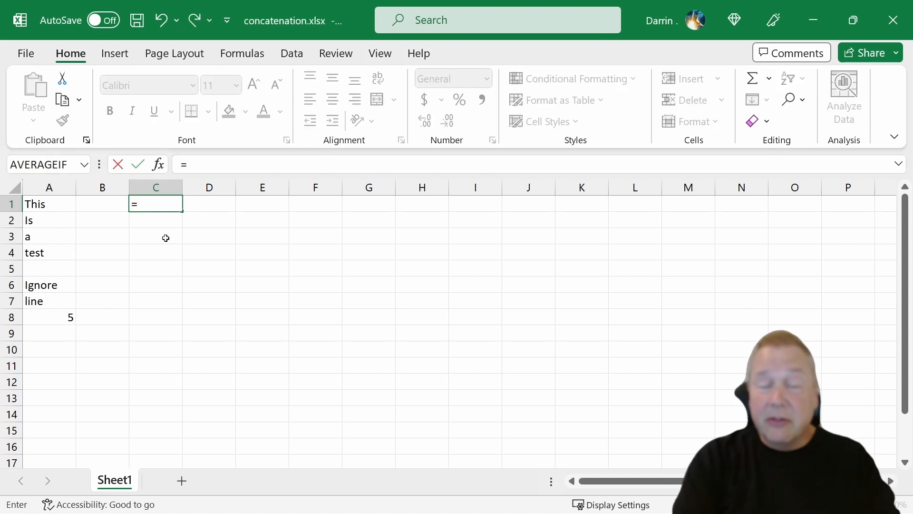
text(con)
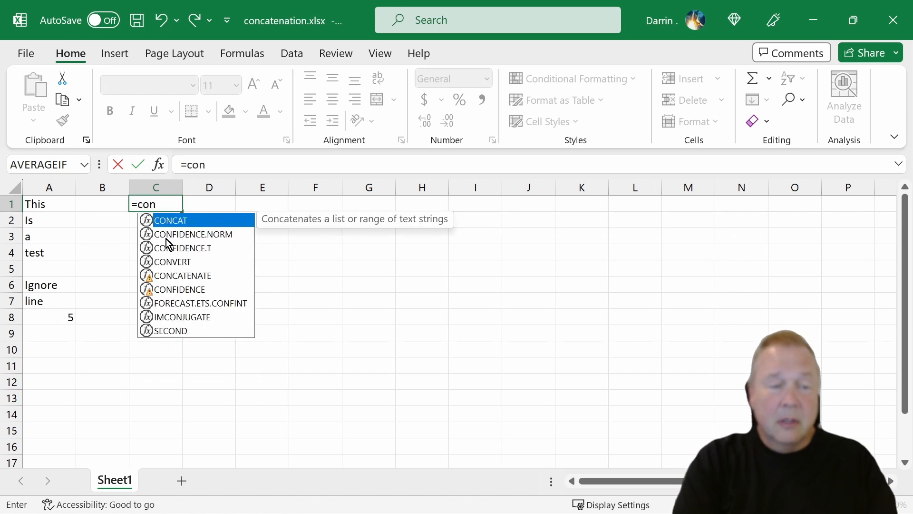
text(catenate)
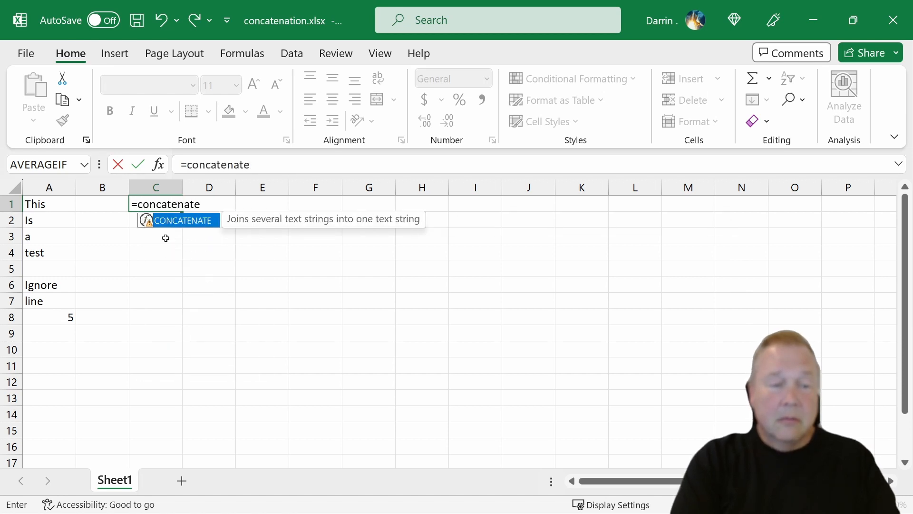
text(()
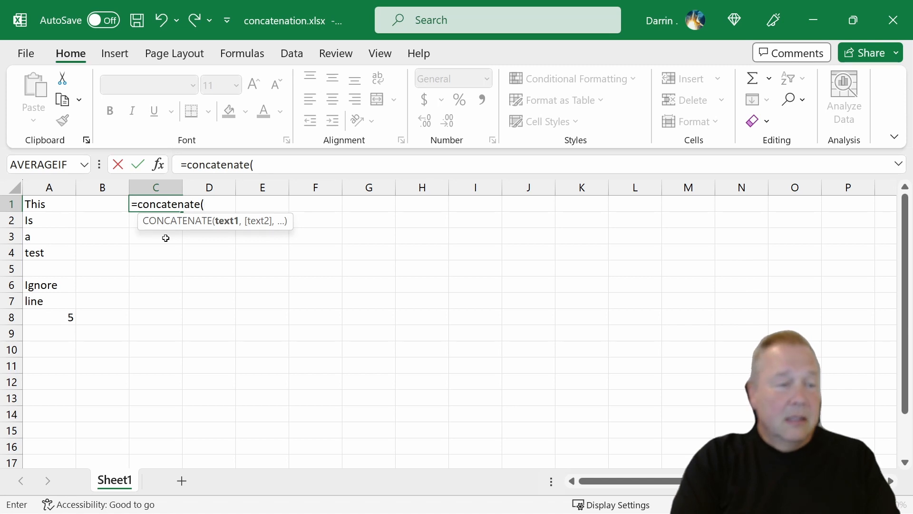
text(a1,a)
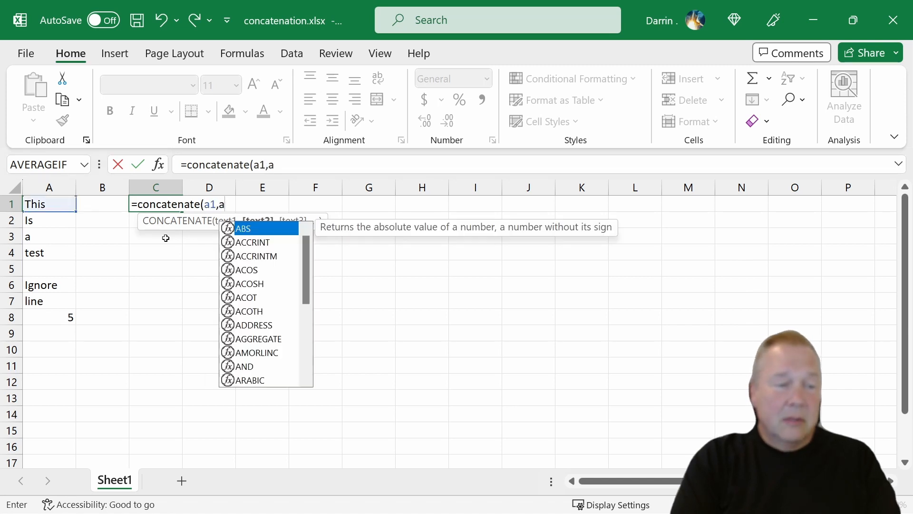
text(2,a3,a)
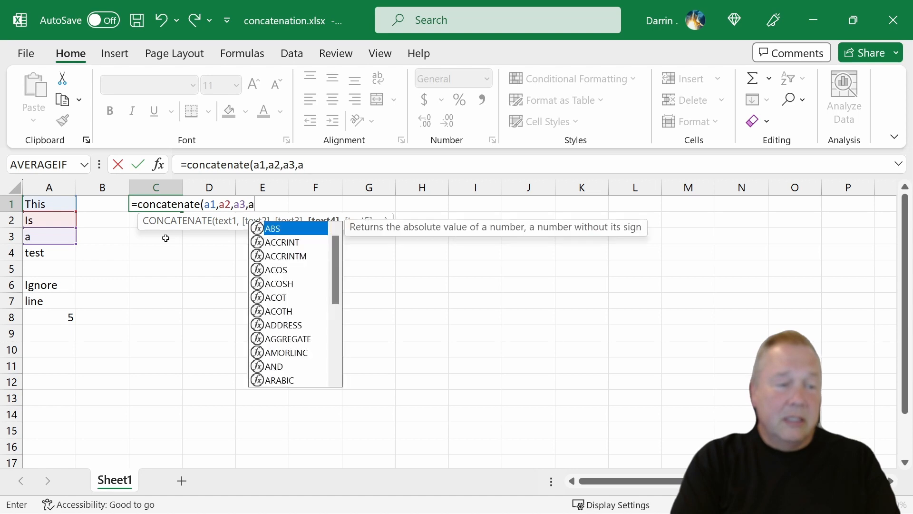
text(4))
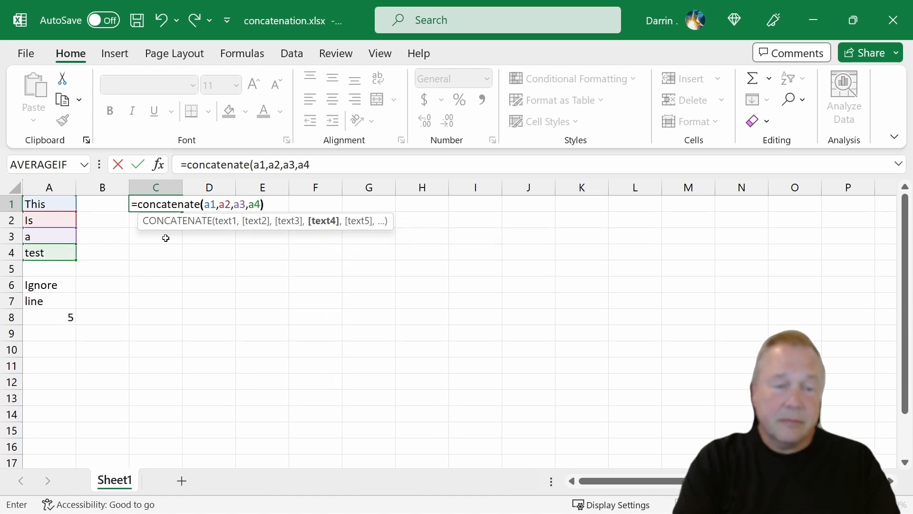
key(Return)
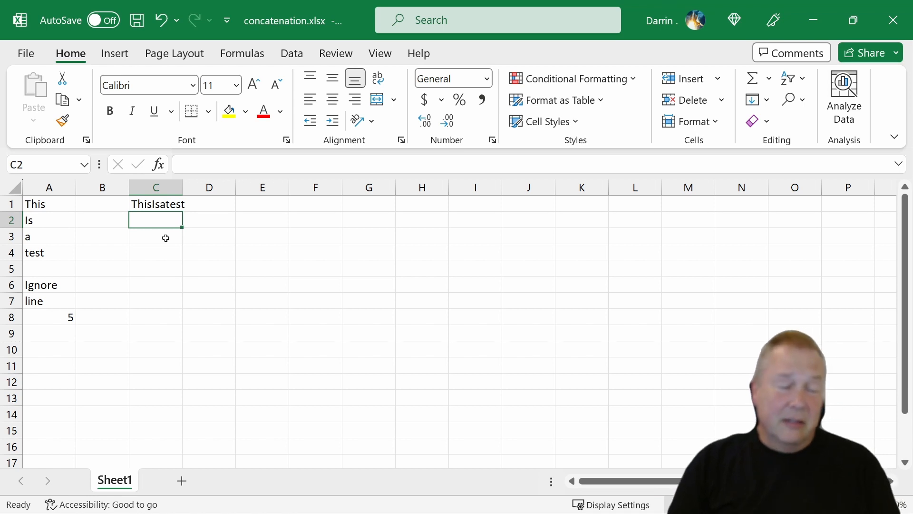
Enter =CONCATENATE(A1," ",A2," ",A3," ",A4) in cell C2 to join the four words with spaces between them
text(=)
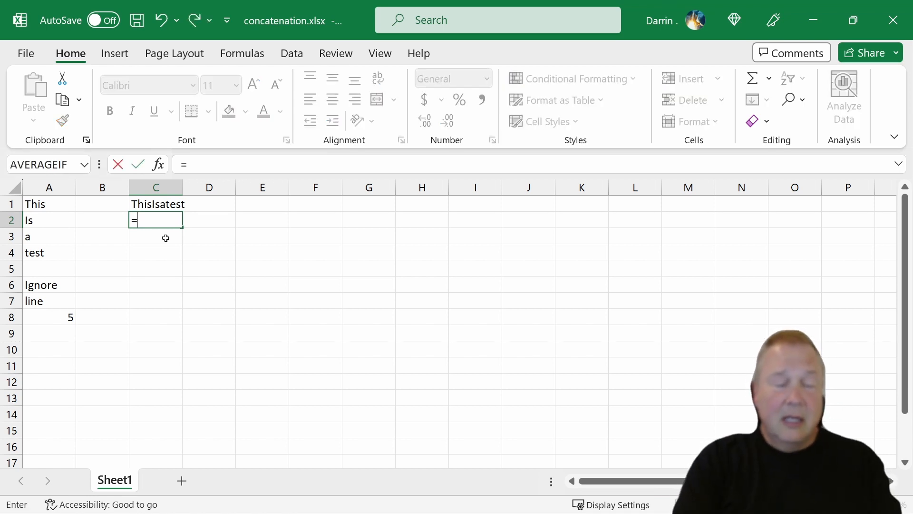
text(conca)
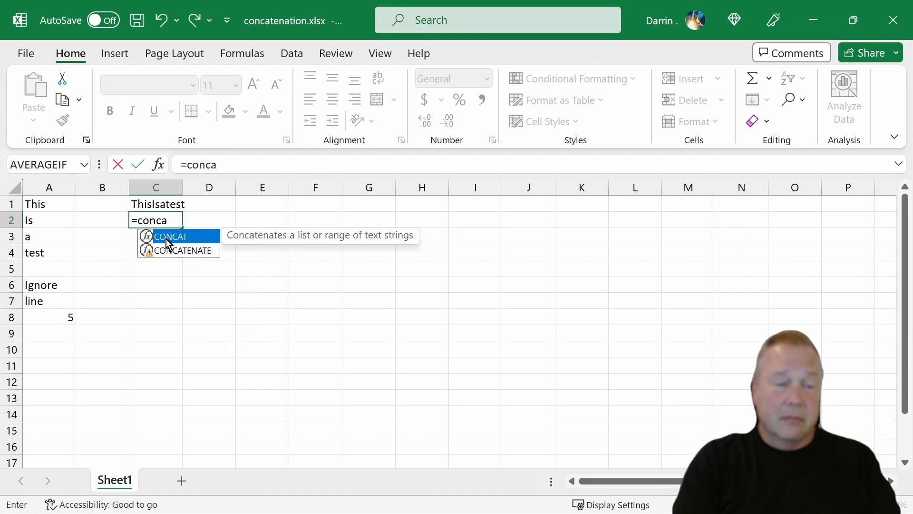
text(tenate()
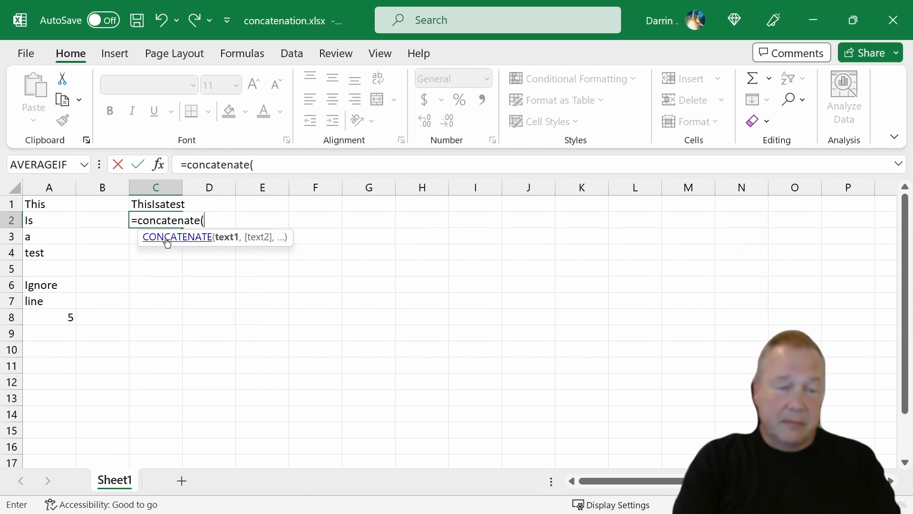
text(1,)
key(BackSpace)
key(BackSpace)
text(a)
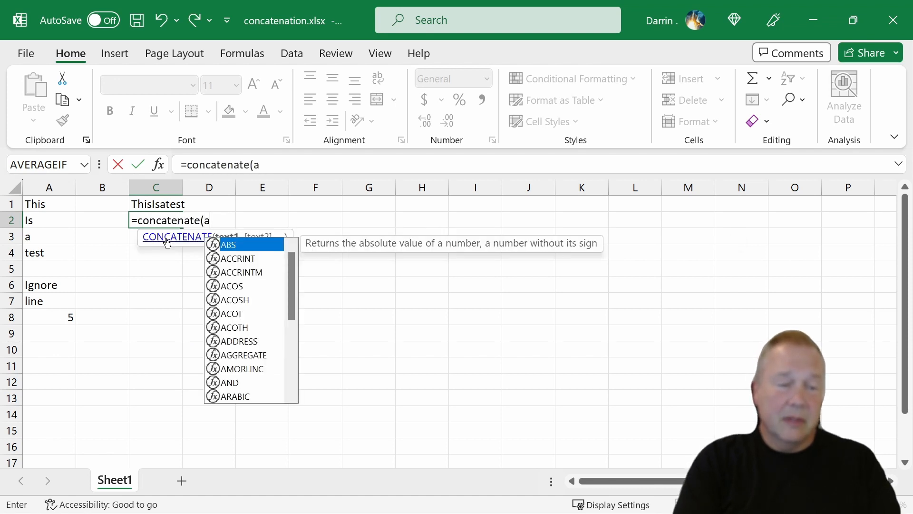
text(1," ")
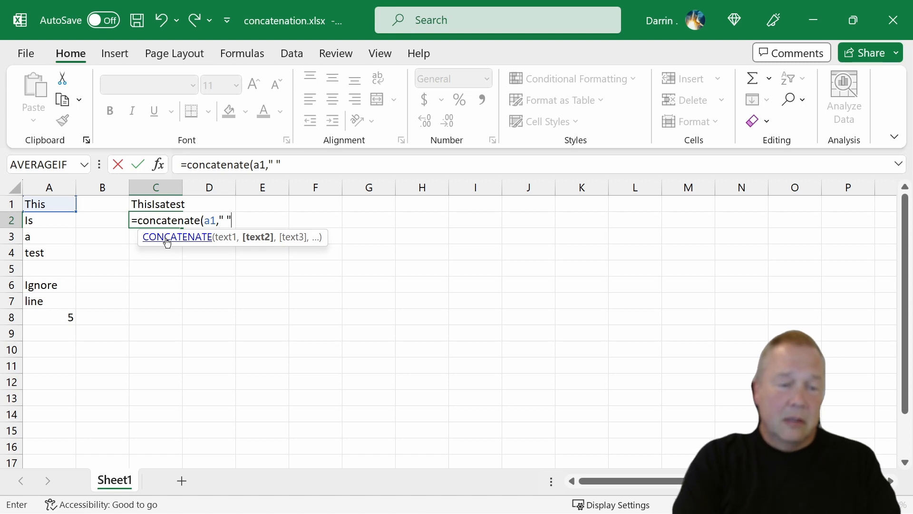
text(,a2)
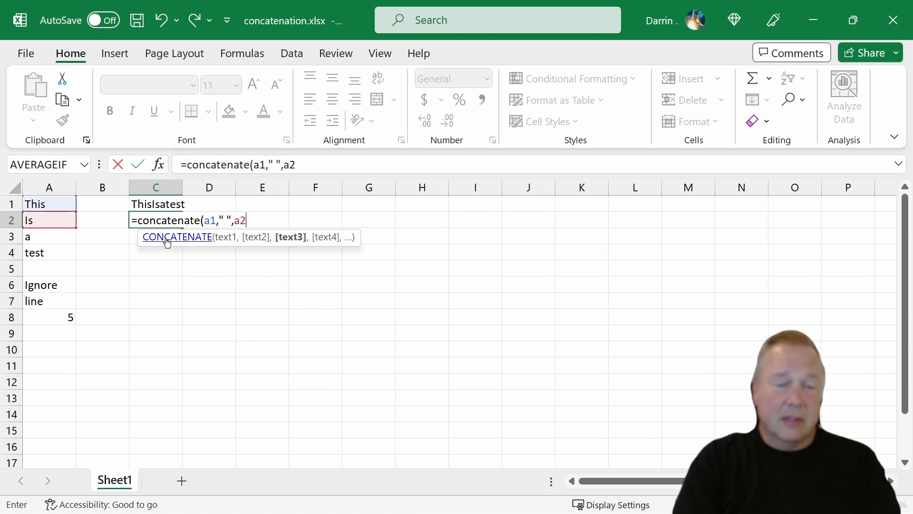
text(," ")
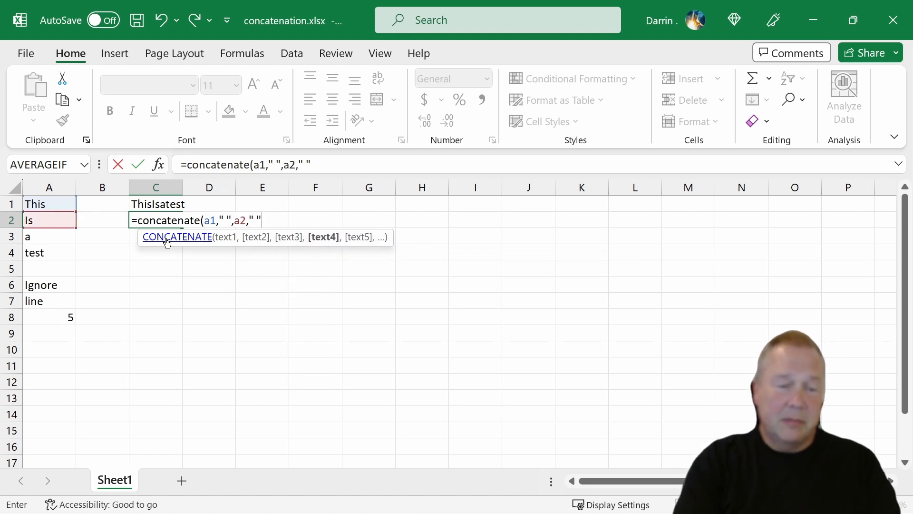
text(,a3)
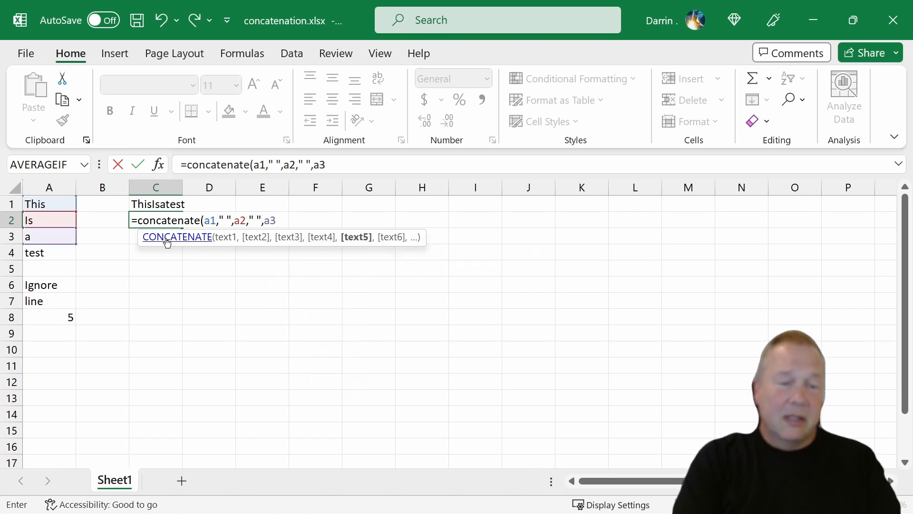
text(,")
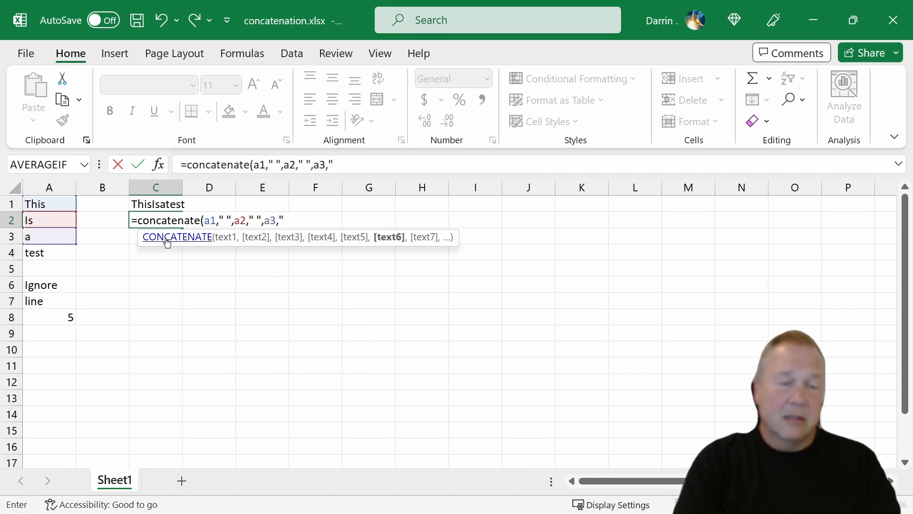
text( ",a)
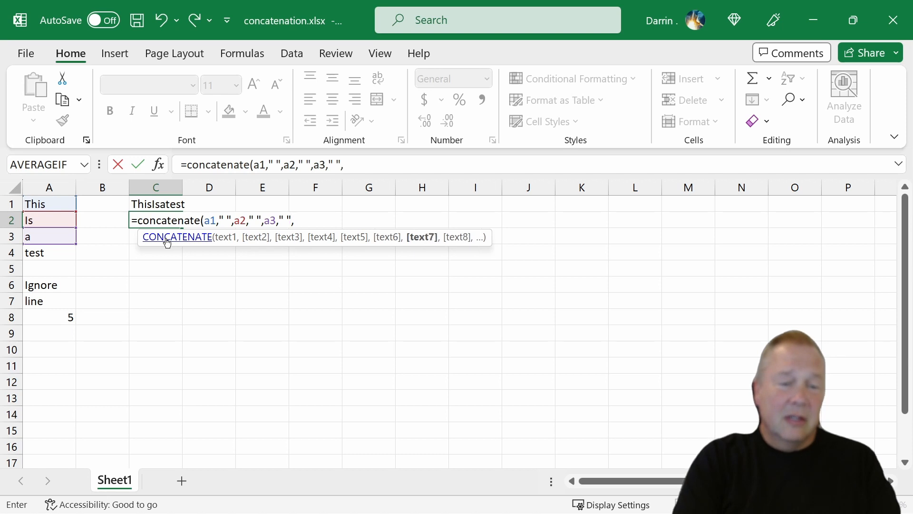
text(4)
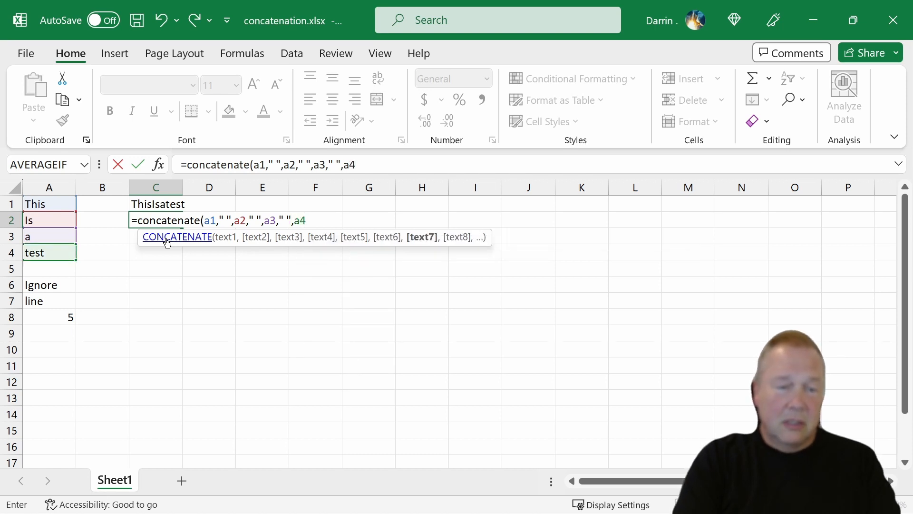
text())
key(Return)
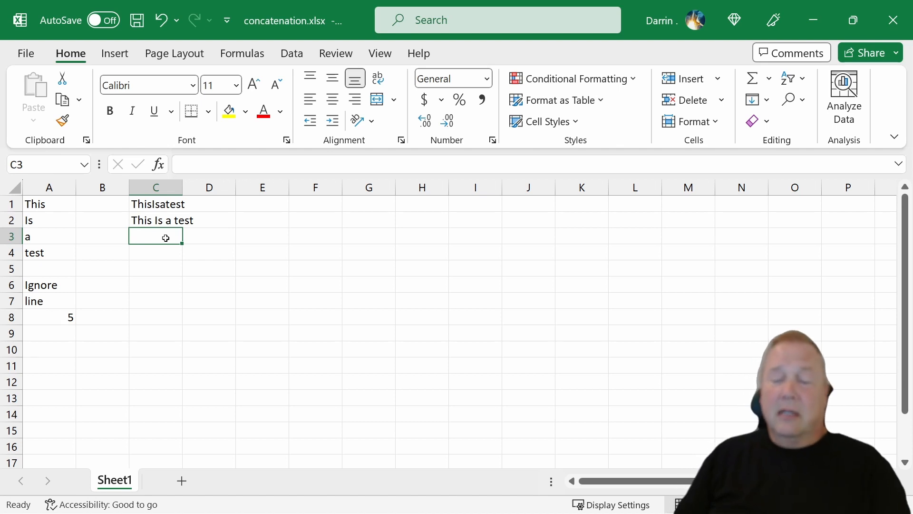
Replace the space between A1 and A2 in cell C2's CONCATENATE formula with an ampersand, "&"
click(178, 205)
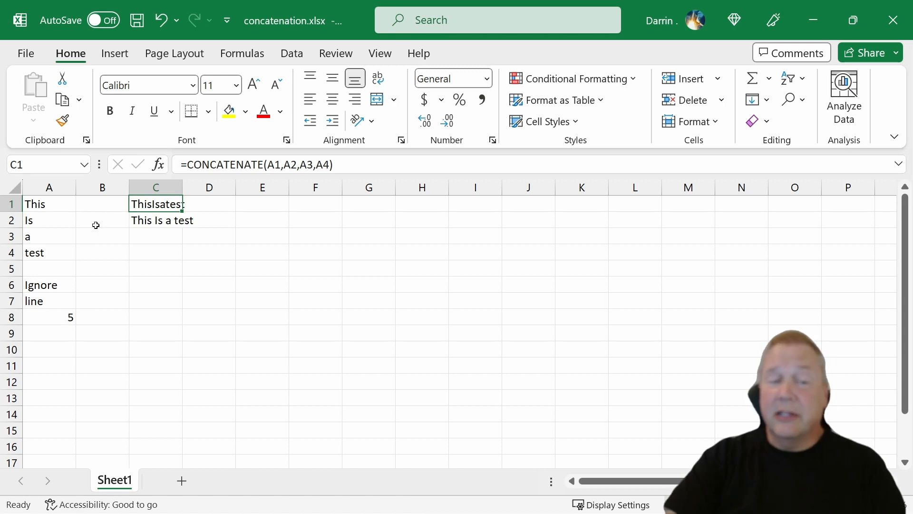
click(152, 221)
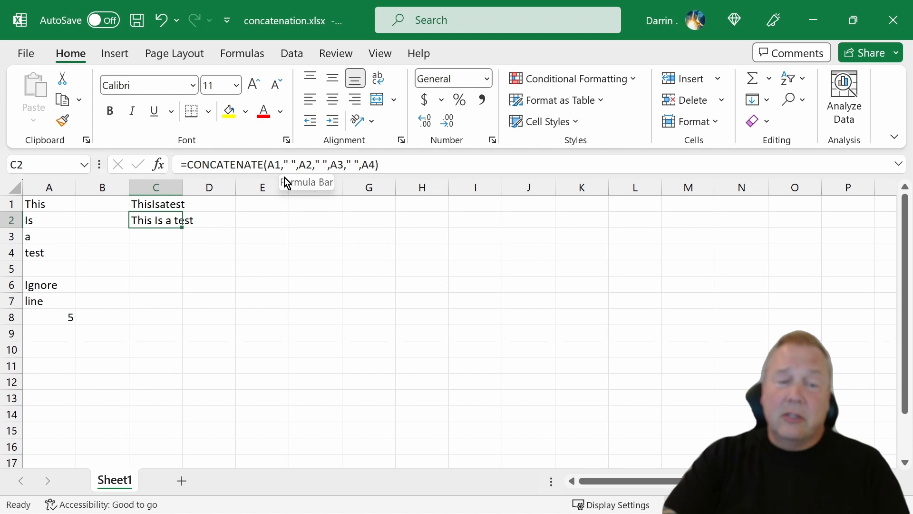
drag(281, 164, 300, 165)
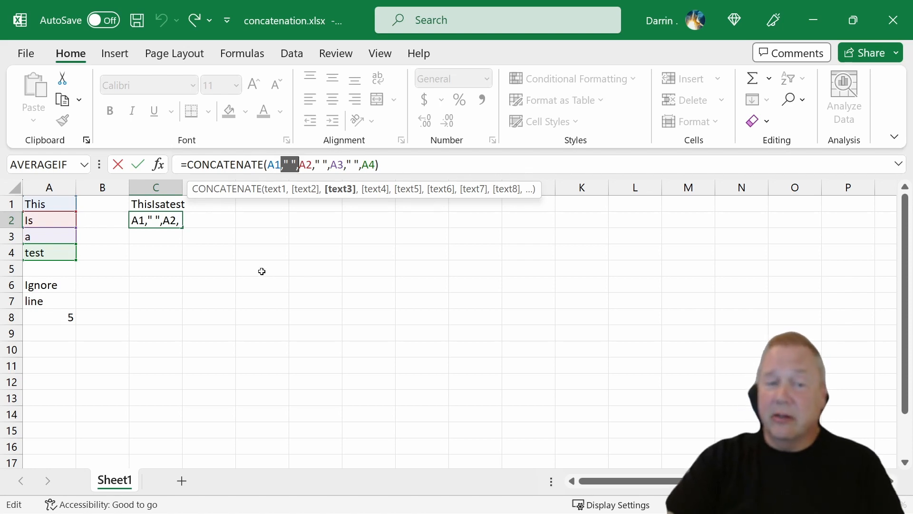
click(289, 164)
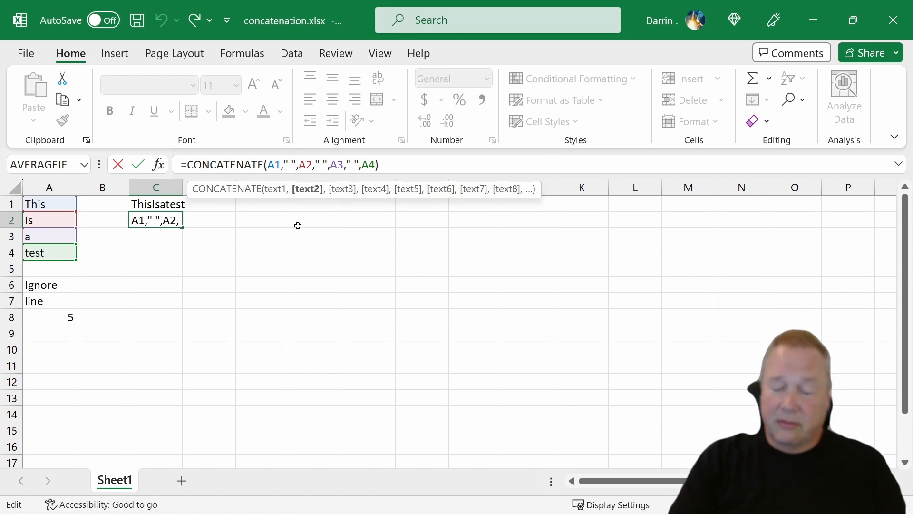
key(BackSpace)
text(&)
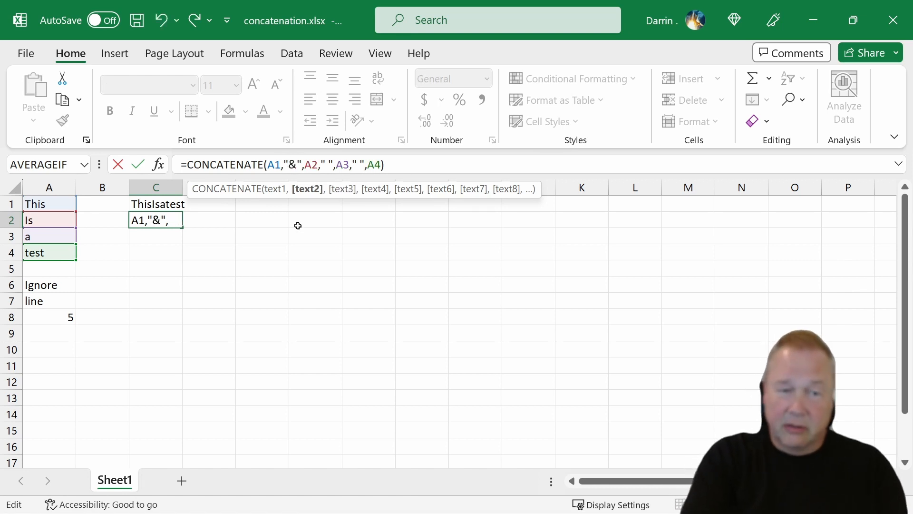
key(Return)
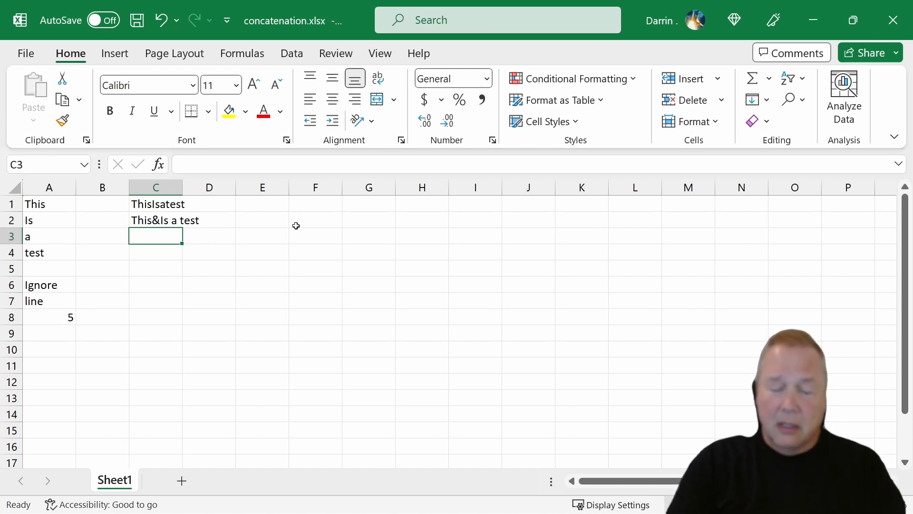
Enter the formula =A1&A2&A3&A4 in cell C3 to join the four words with the ampersand operator
text(=)
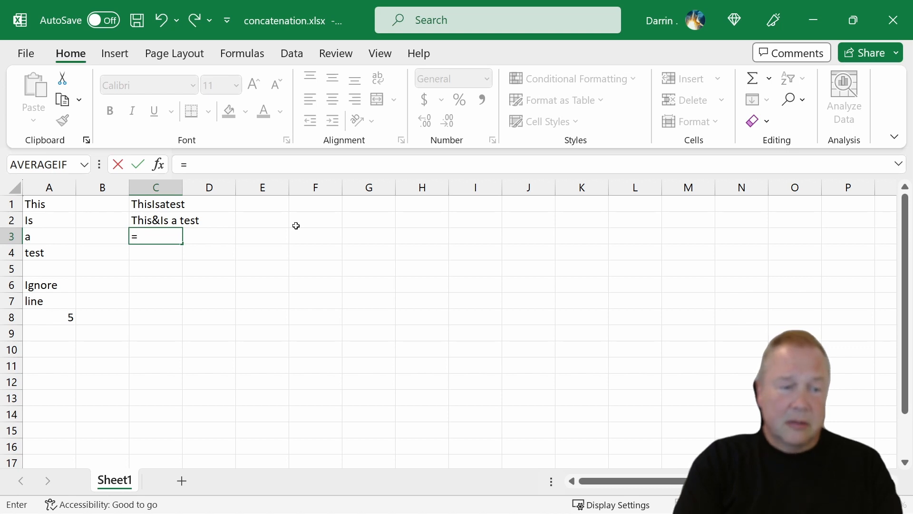
text(a1&)
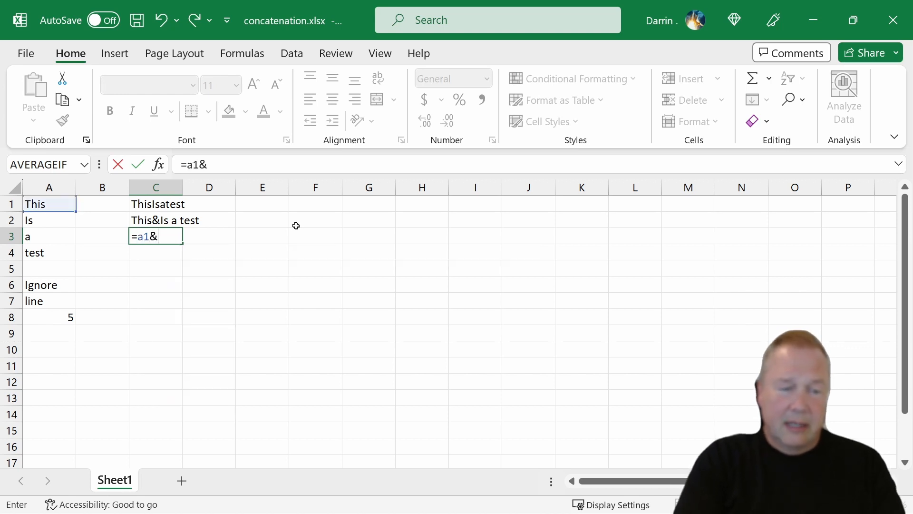
text(a2)
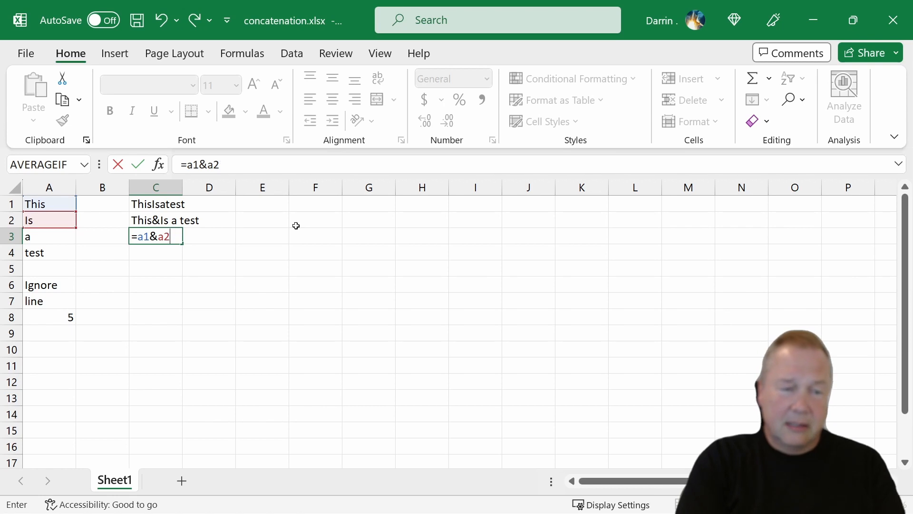
text(&a3)
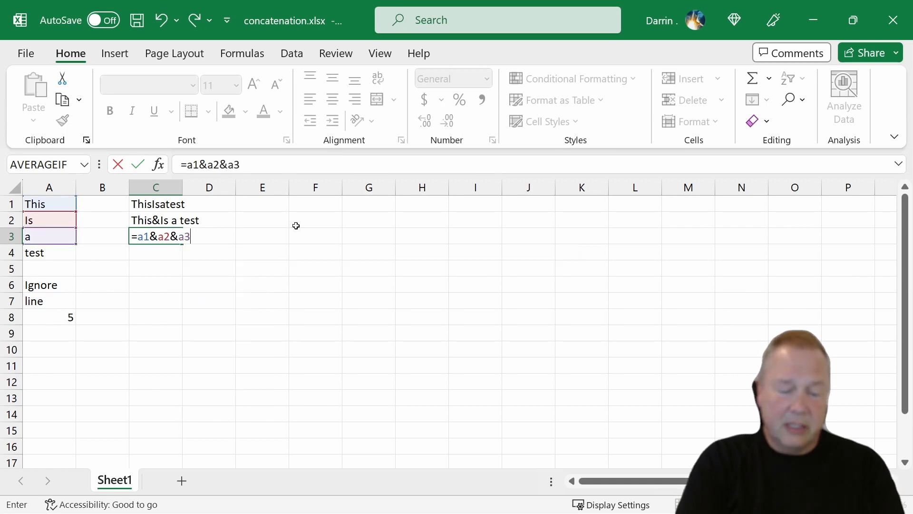
text(&a)
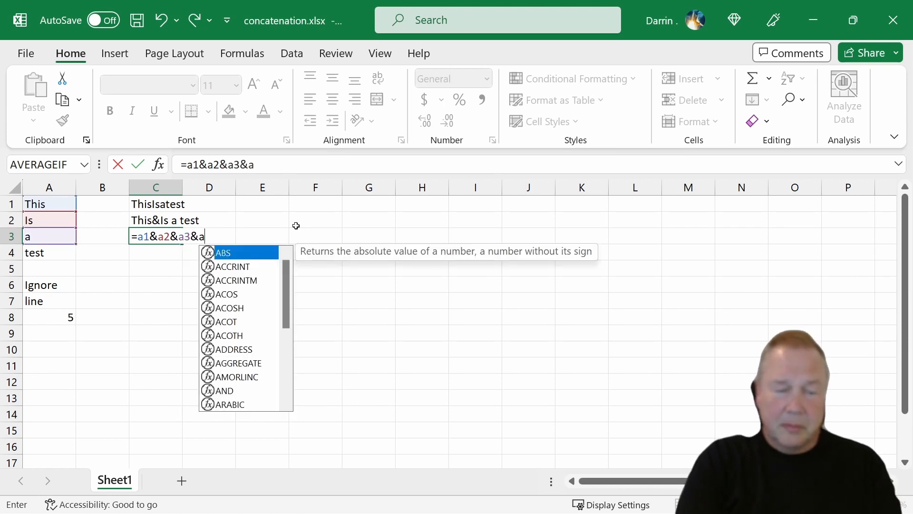
text(4)
key(Return)
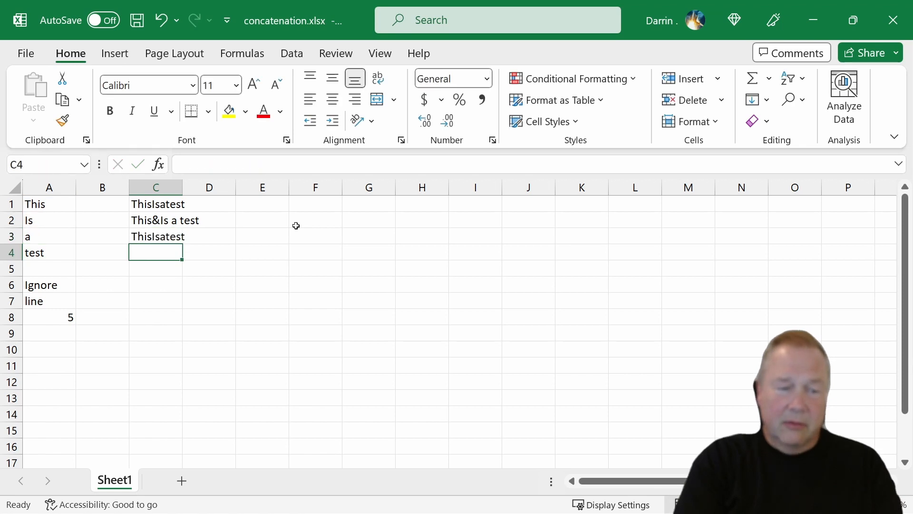
Enter the formula =A1&" "&A2 in cell C4 to join the first two words with a space between them
text(=)
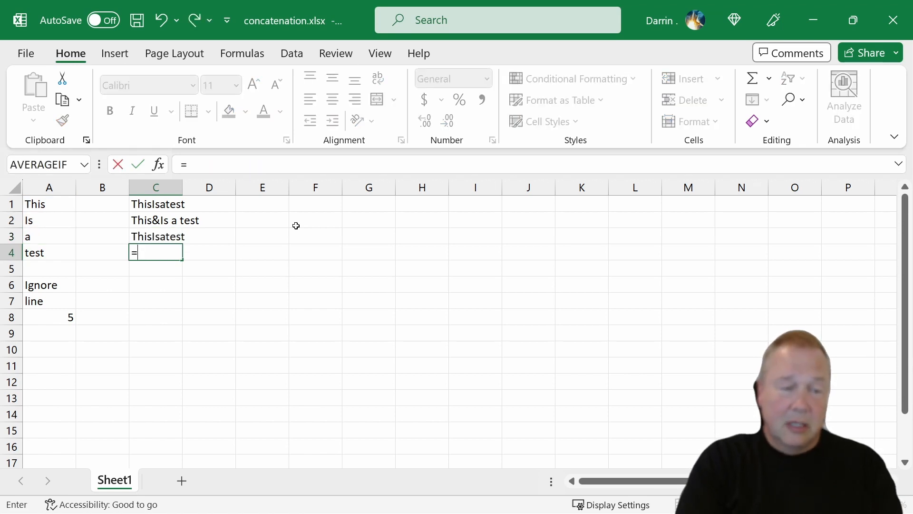
text(a1)
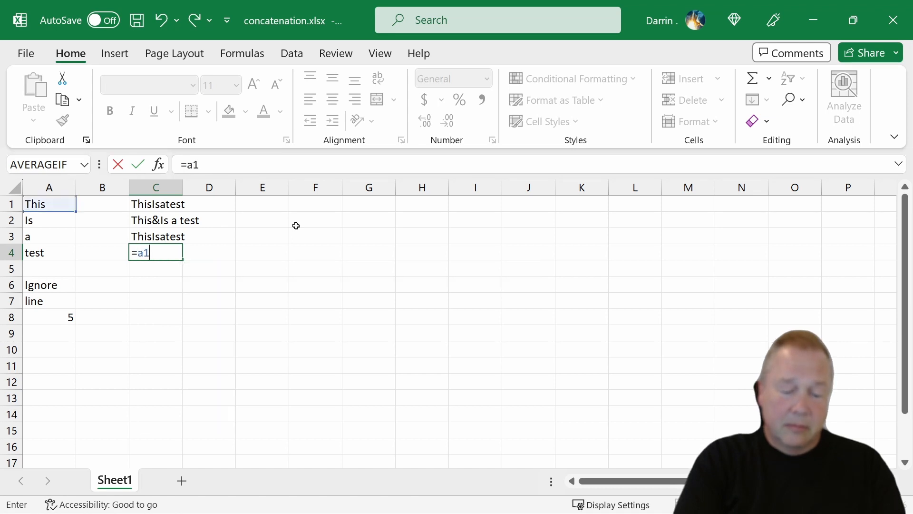
text(&" ")
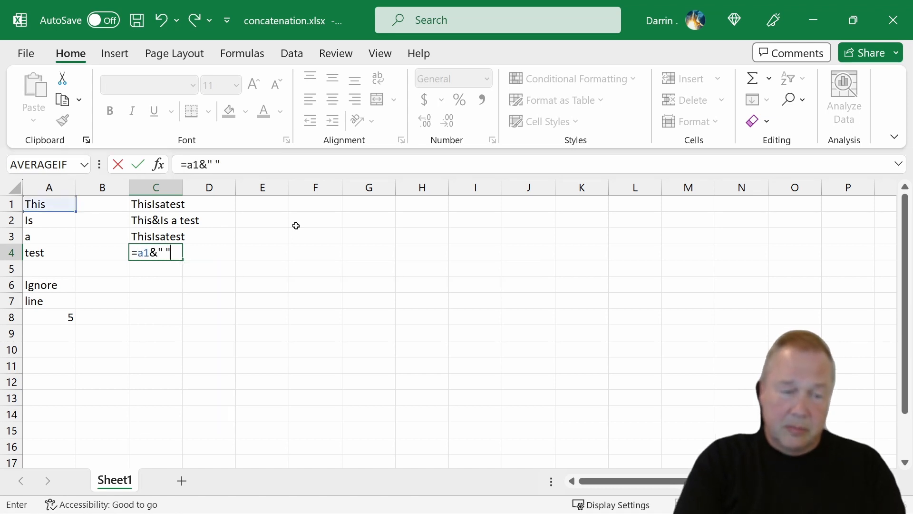
text(&)
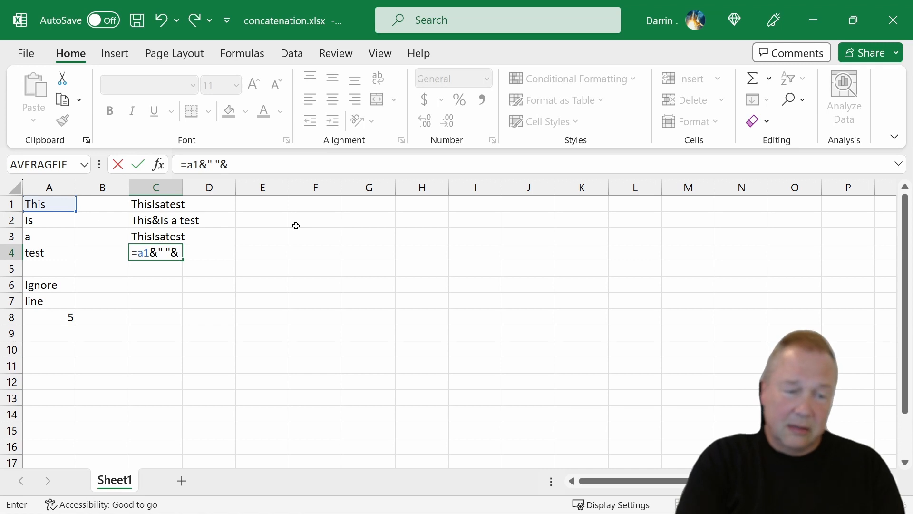
text(a2)
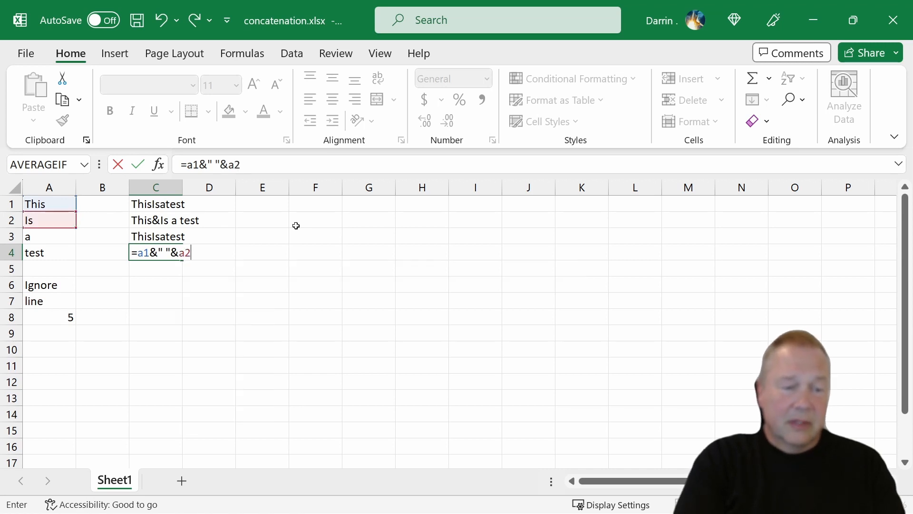
key(Return)
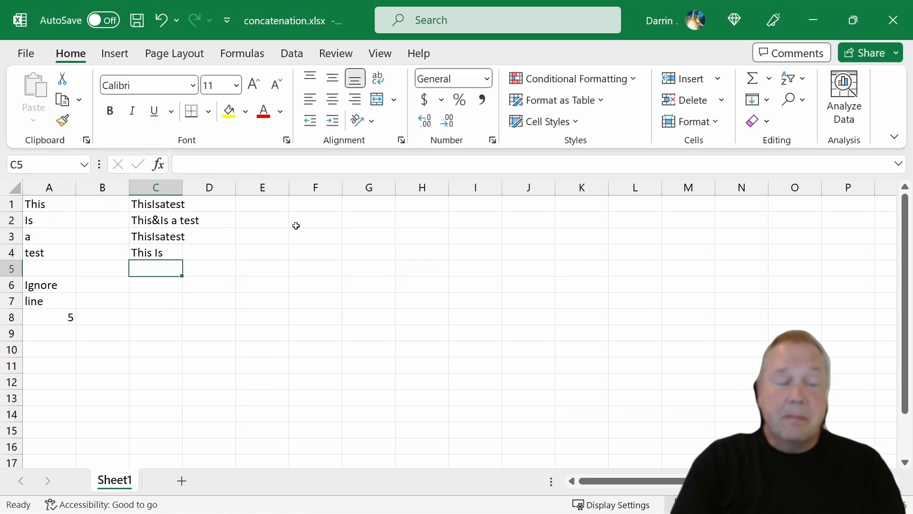
Widen column C so its longest joined text fits inside the column
key(Up)
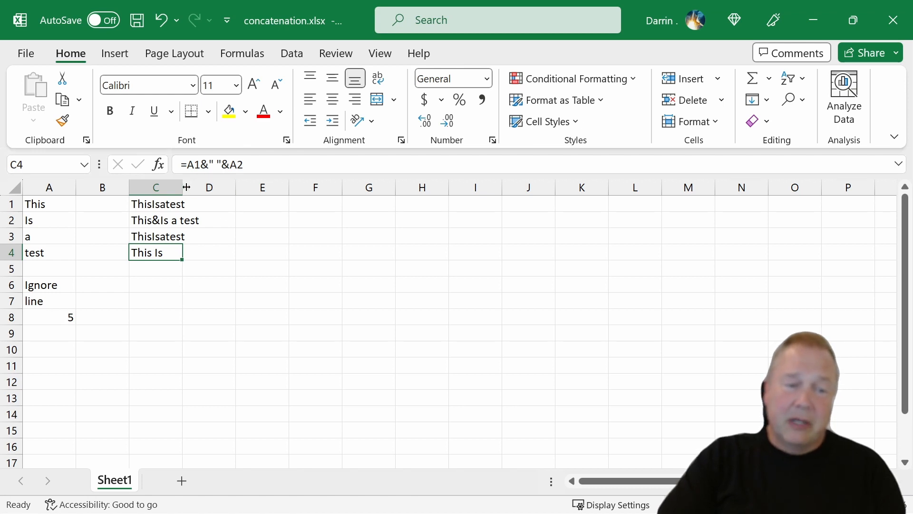
drag(186, 187, 202, 187)
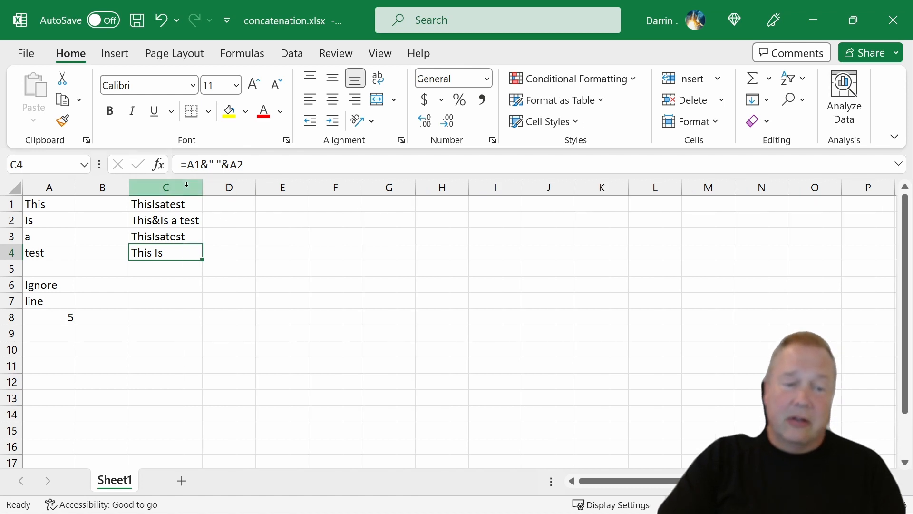
click(232, 205)
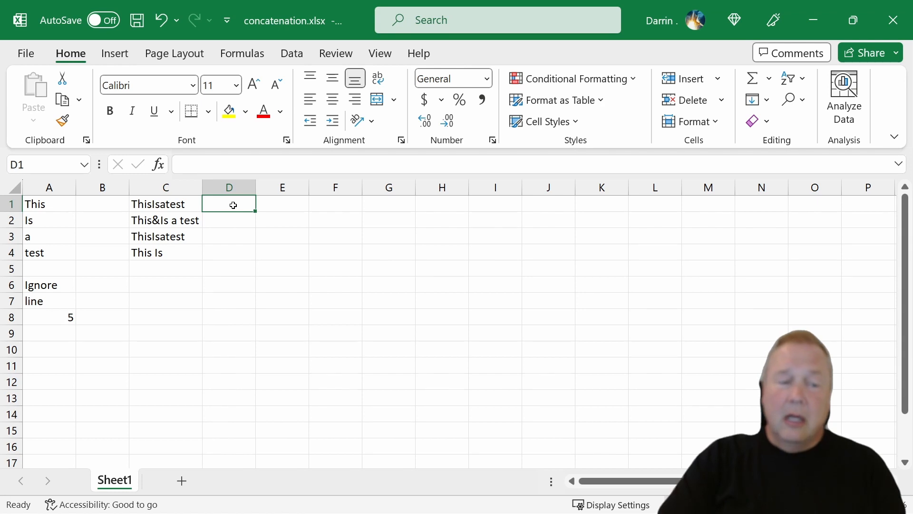
Enter the formula =CONCATENATE(A1:A4) in cell C5 to try the function on a cell range, and check the cells below it
click(179, 270)
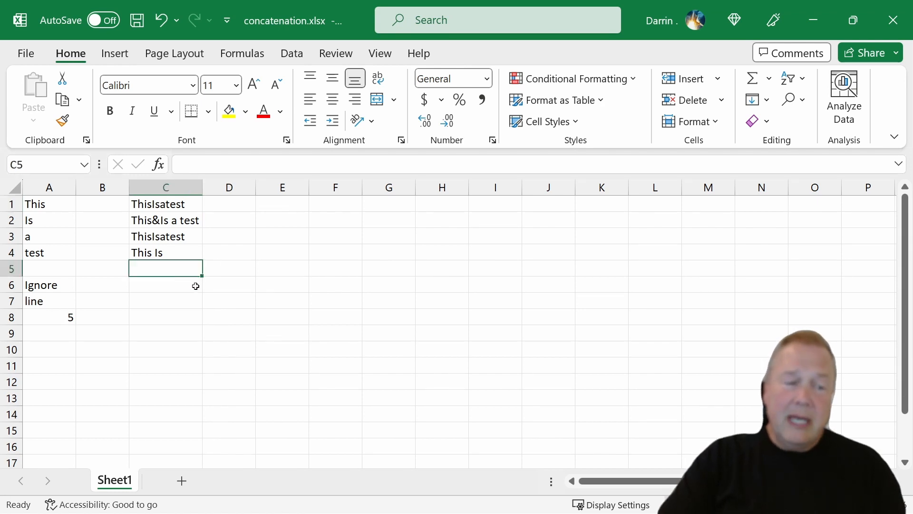
text(=)
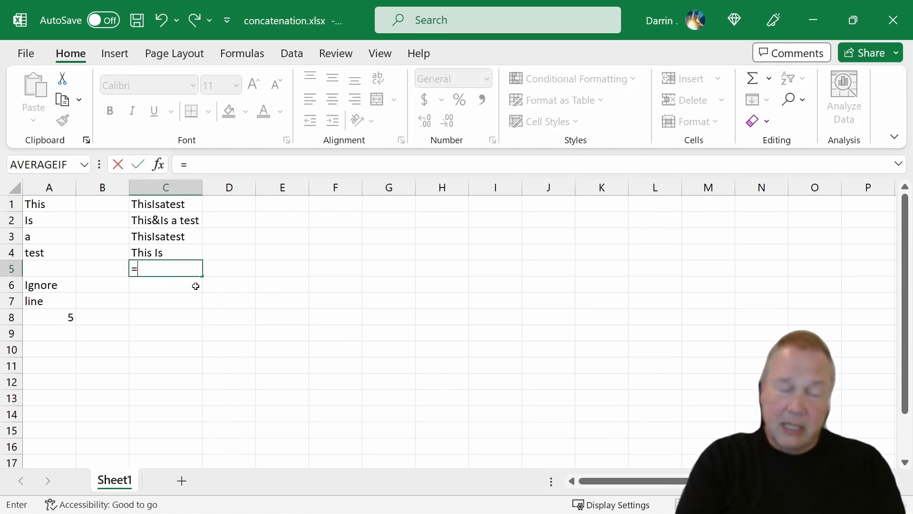
text(conca)
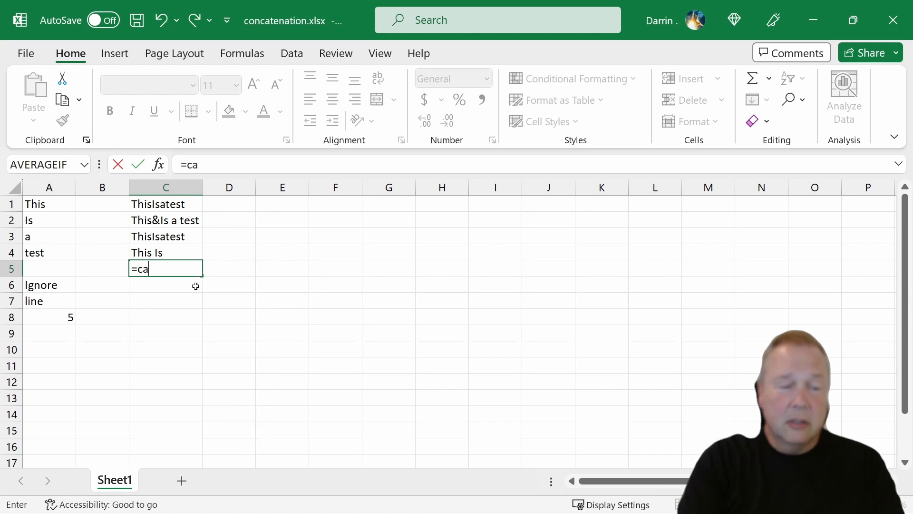
text(tenate()
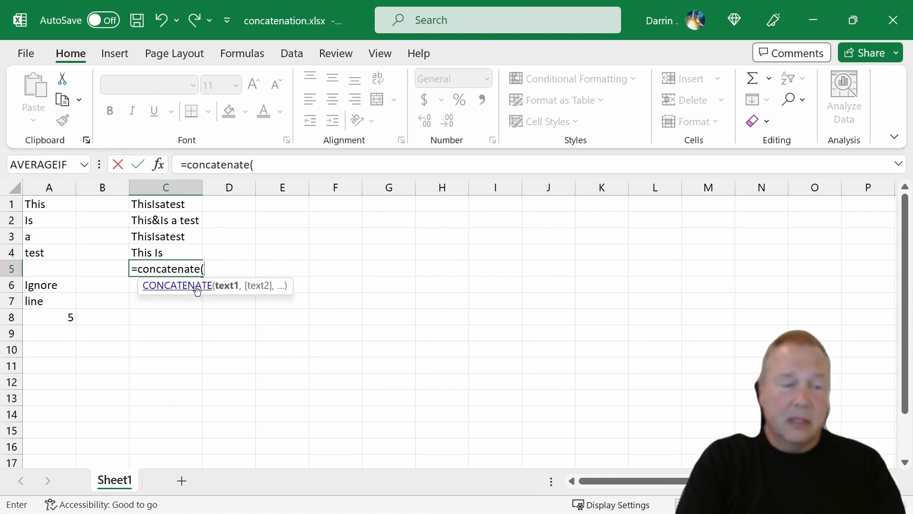
text(a)
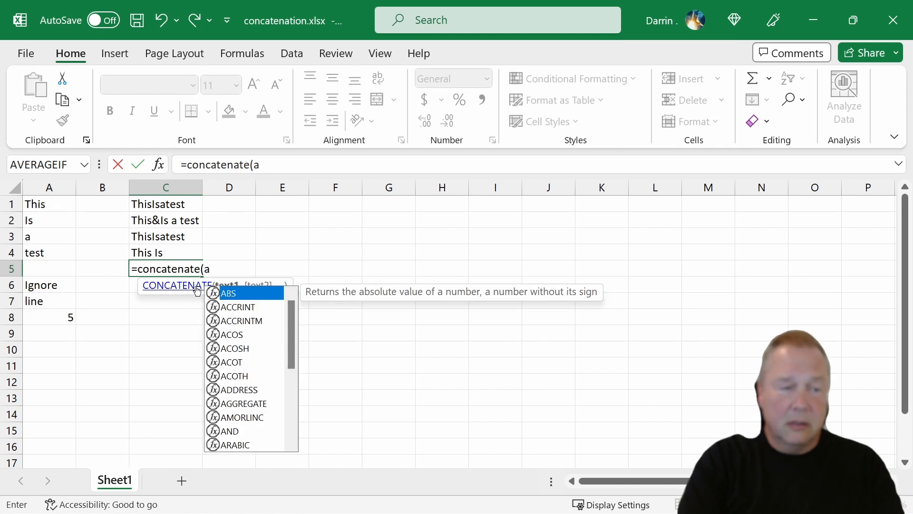
text(1)
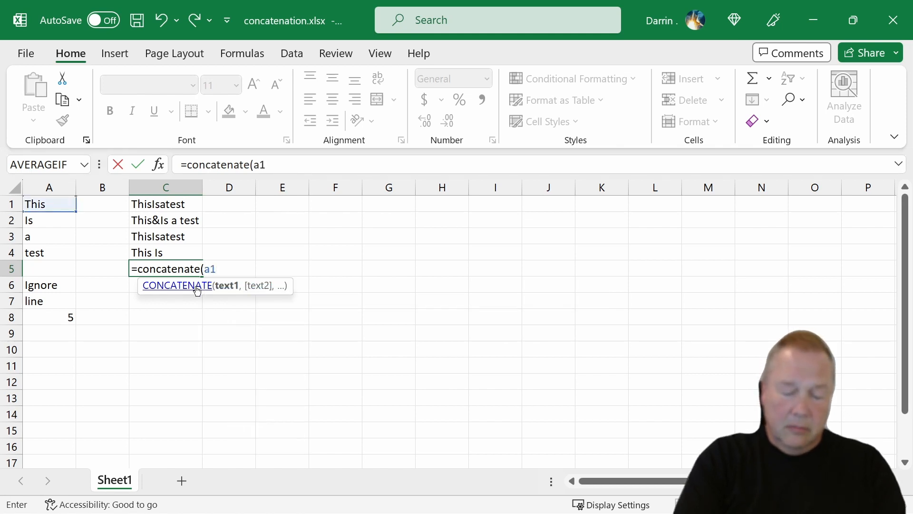
text(:14)
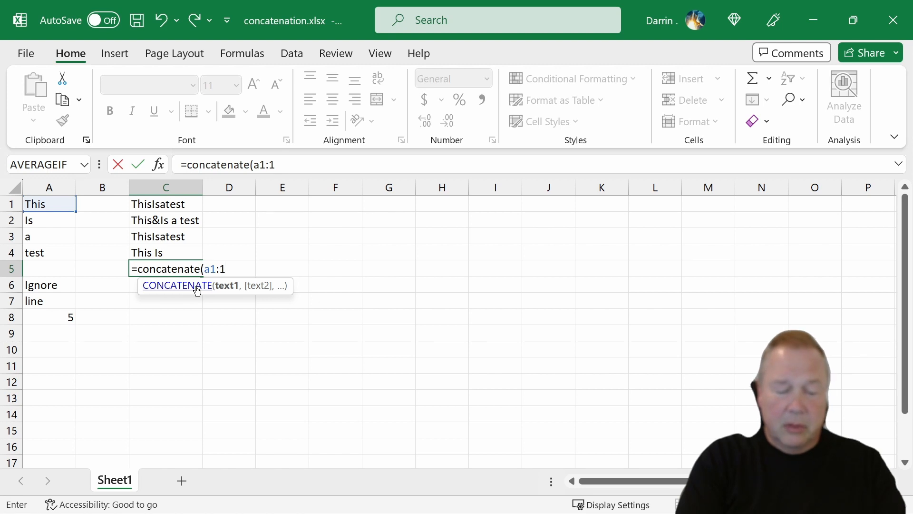
key(BackSpace)
key(BackSpace)
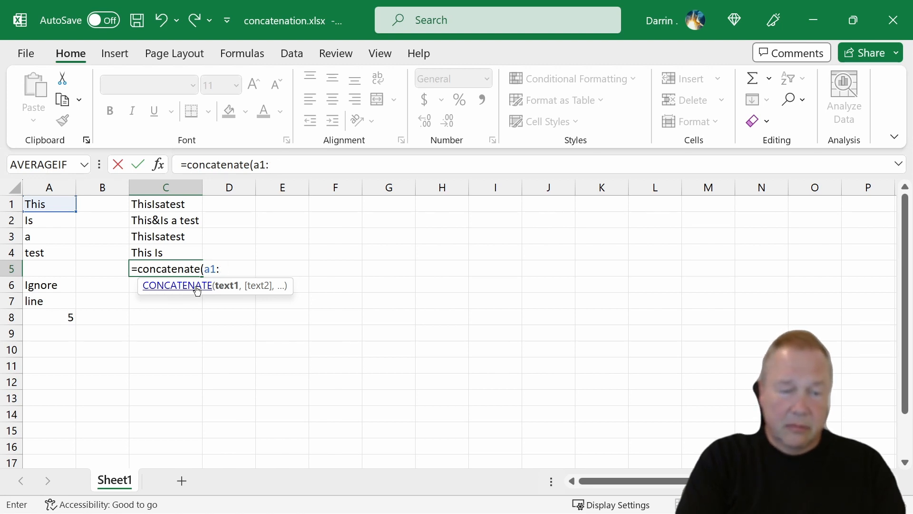
text(a4))
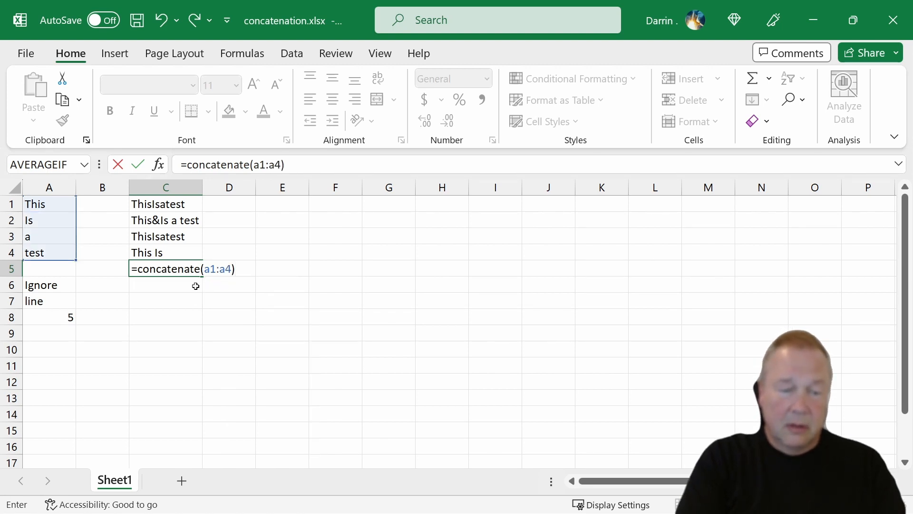
key(Return)
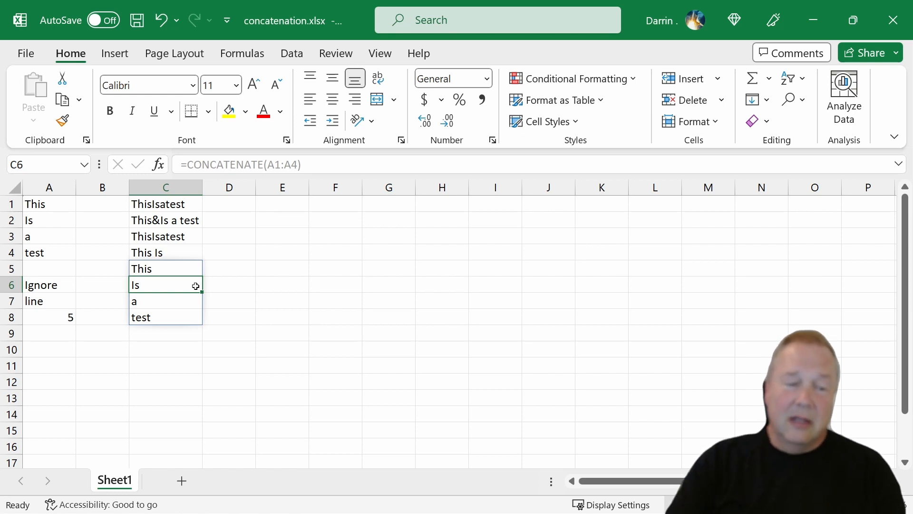
click(180, 269)
click(180, 300)
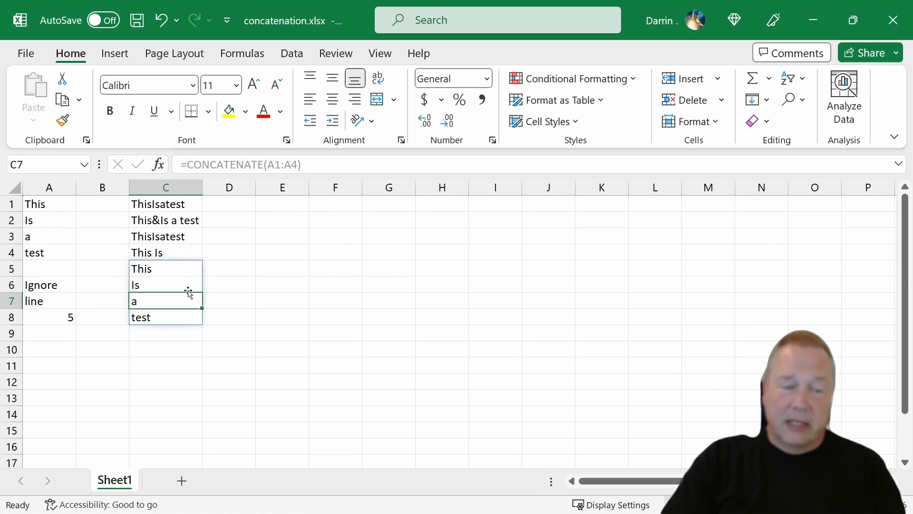
Enter the formula =CONCAT(A1:A4) in cell D1 to join the whole range without separators
click(242, 207)
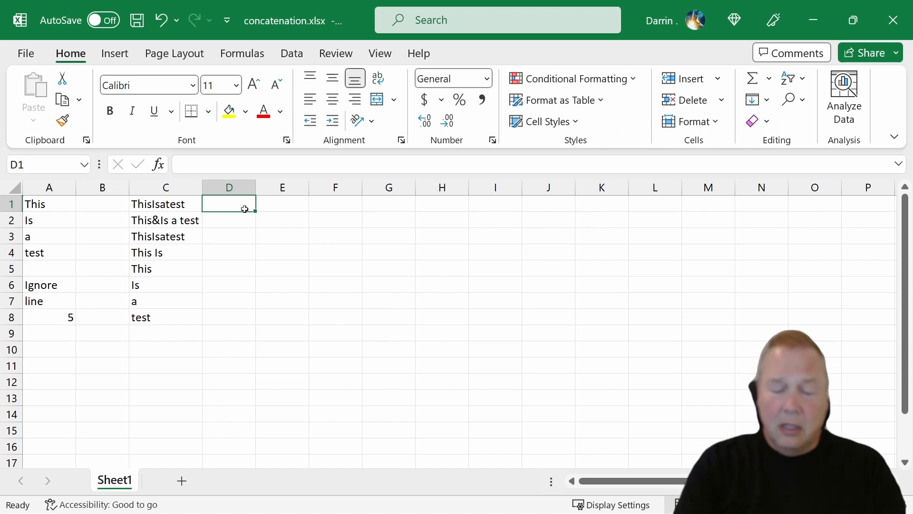
text(=)
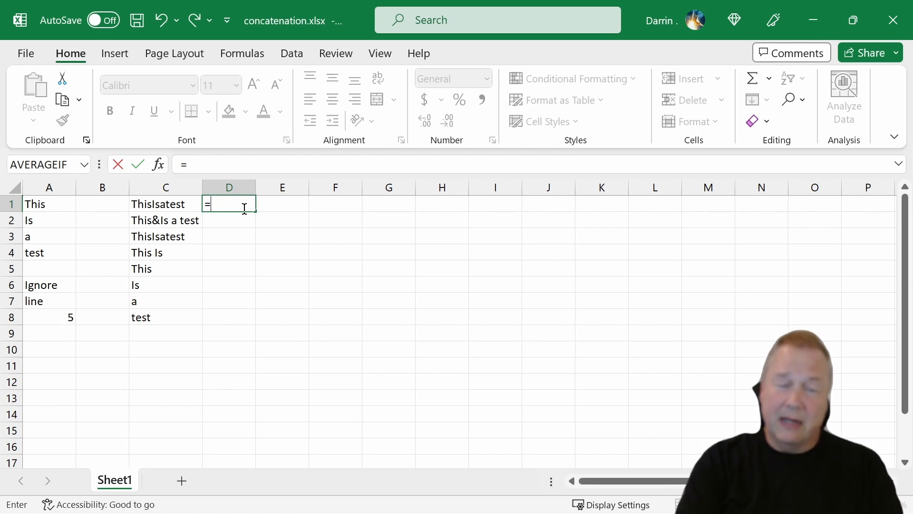
text(concat)
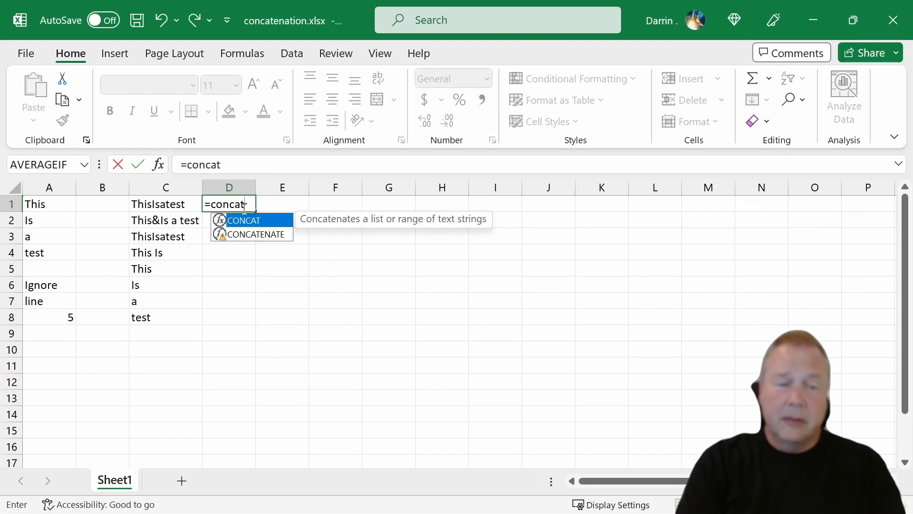
text(()
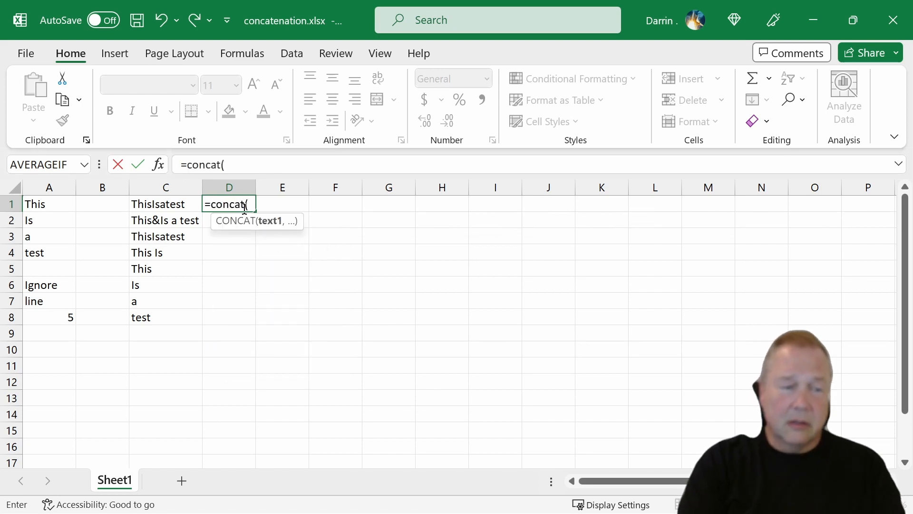
text(a1)
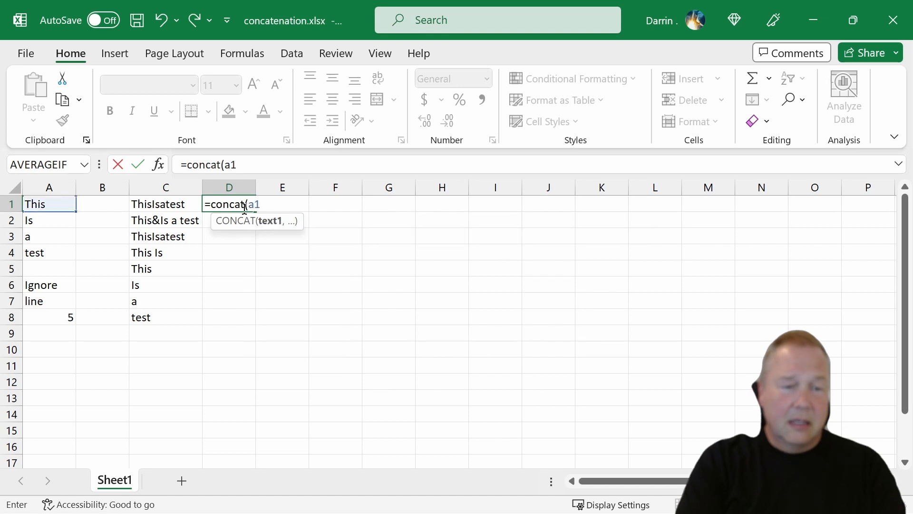
text(:)
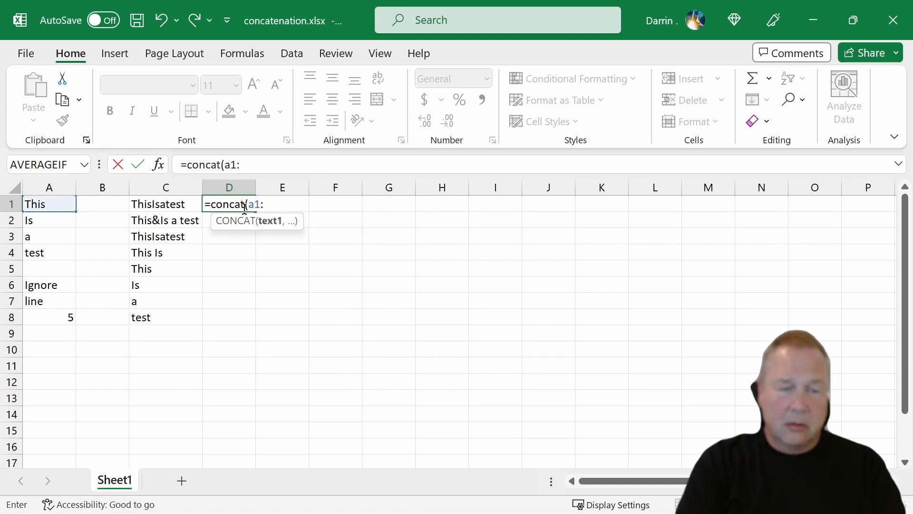
text(a4))
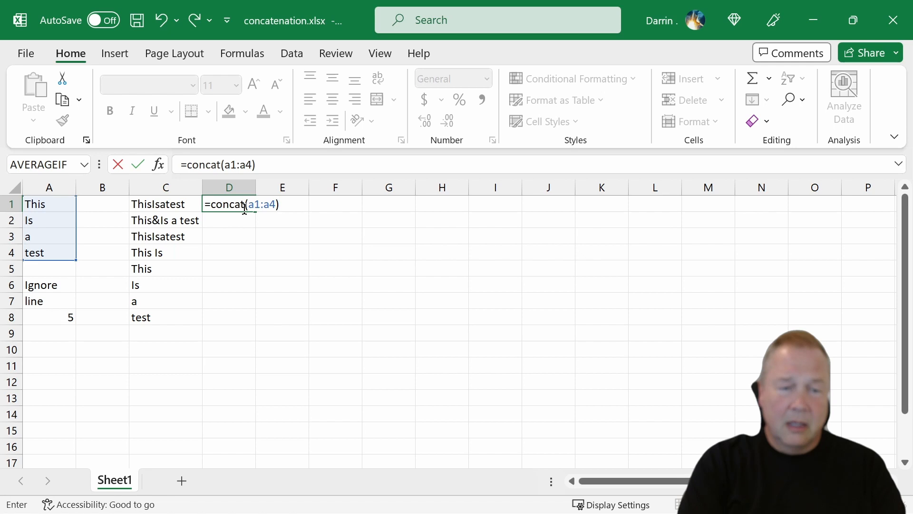
key(Return)
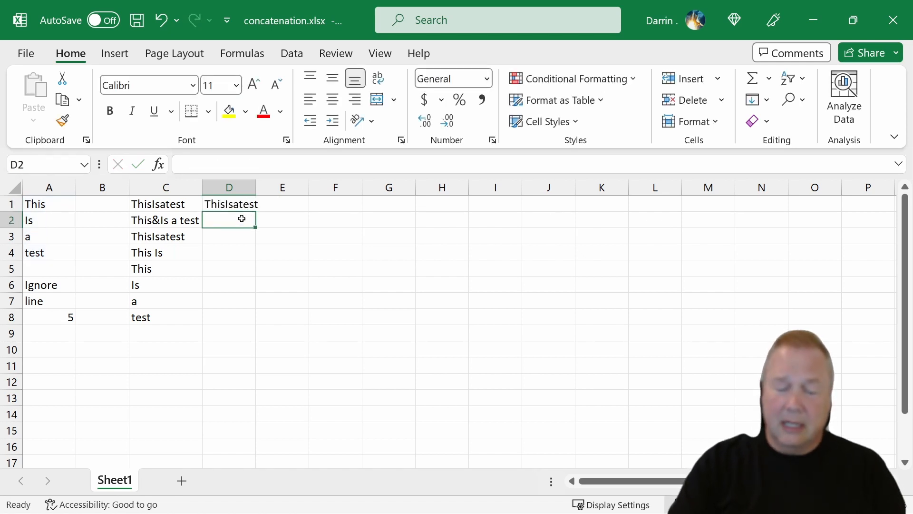
Enter =CONCAT(A1,A2," ",A3,A4) in cell D2 to join the four words with a space only between A2 and A3
text(=concat)
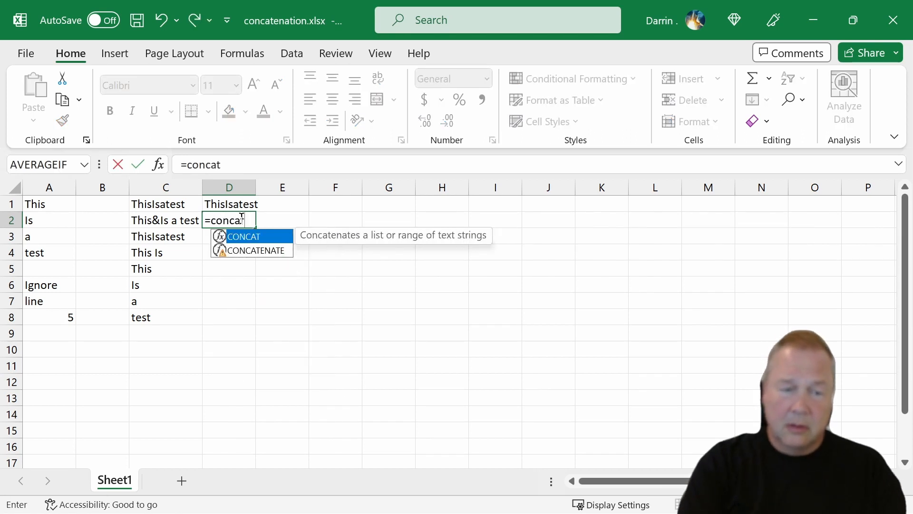
text((a1)
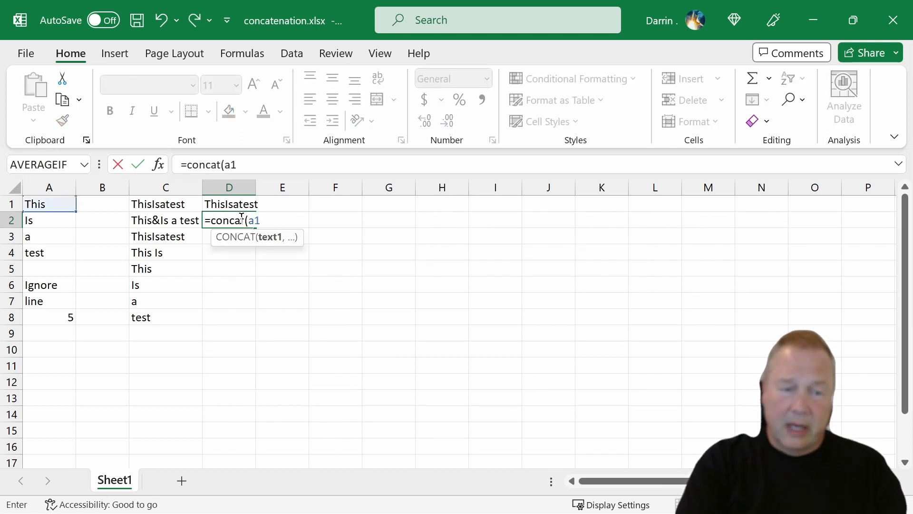
text(,a2,)
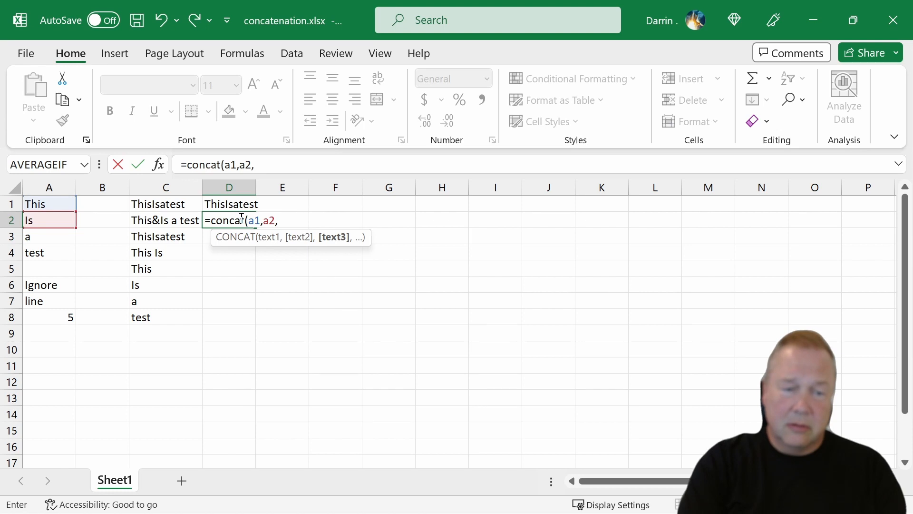
text(")
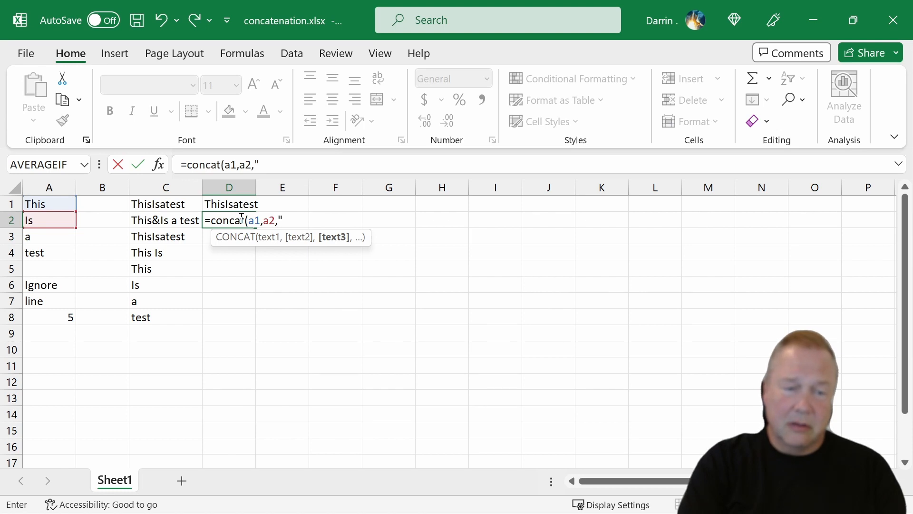
text( ",a)
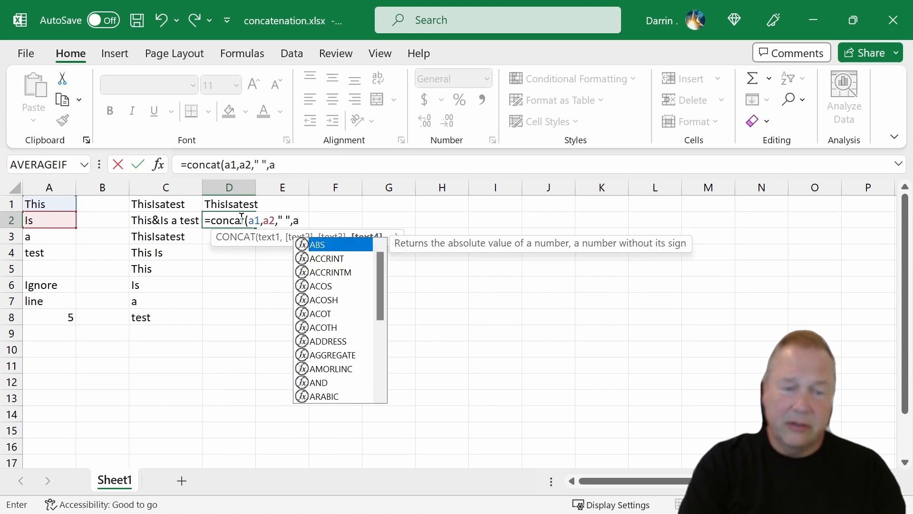
text(3,a4)
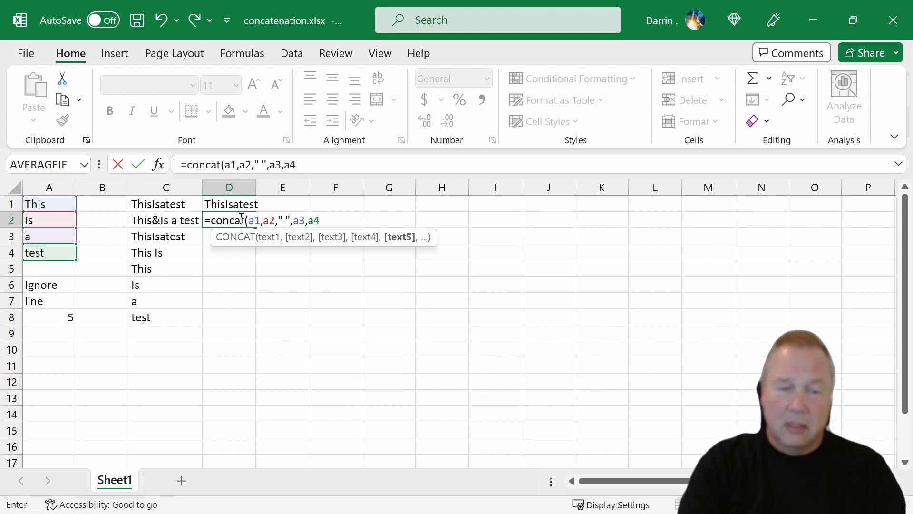
key(Return)
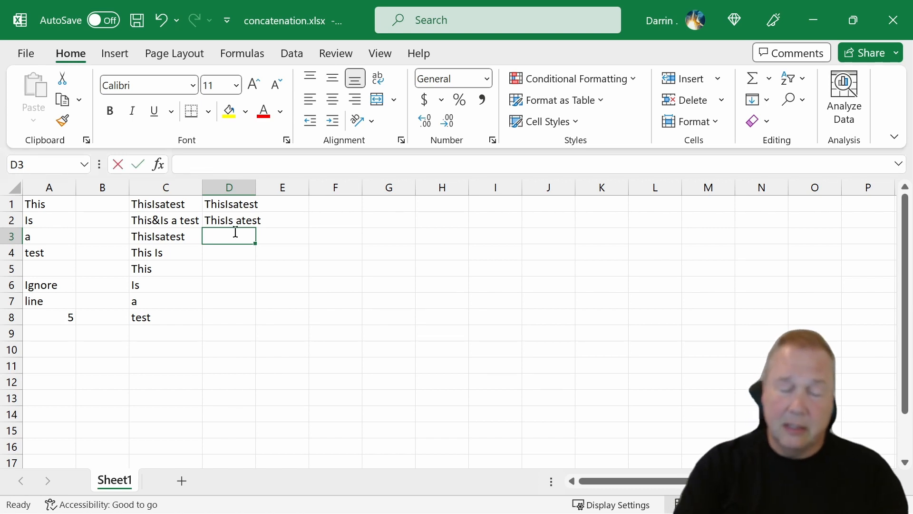
Start a =concat entry in cell D3 to view the matching function suggestions, and dismiss the suggestion list
text(=concat)
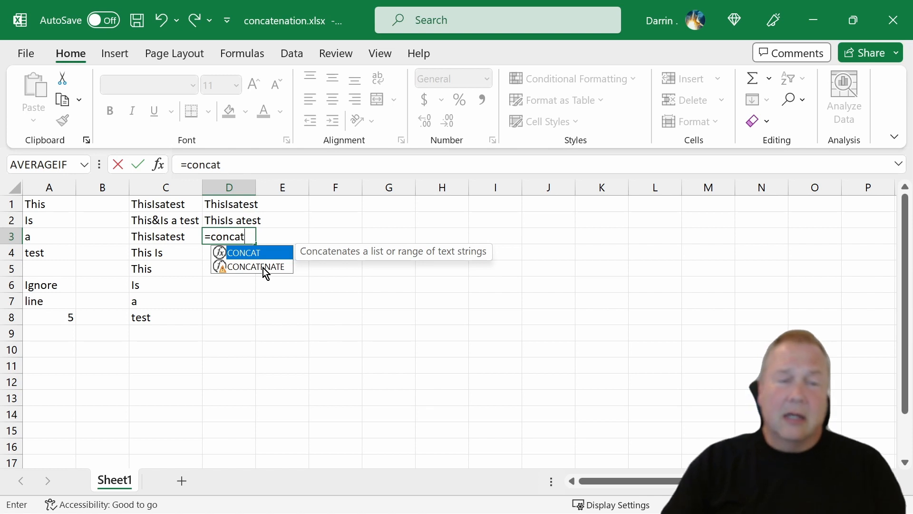
key(Escape)
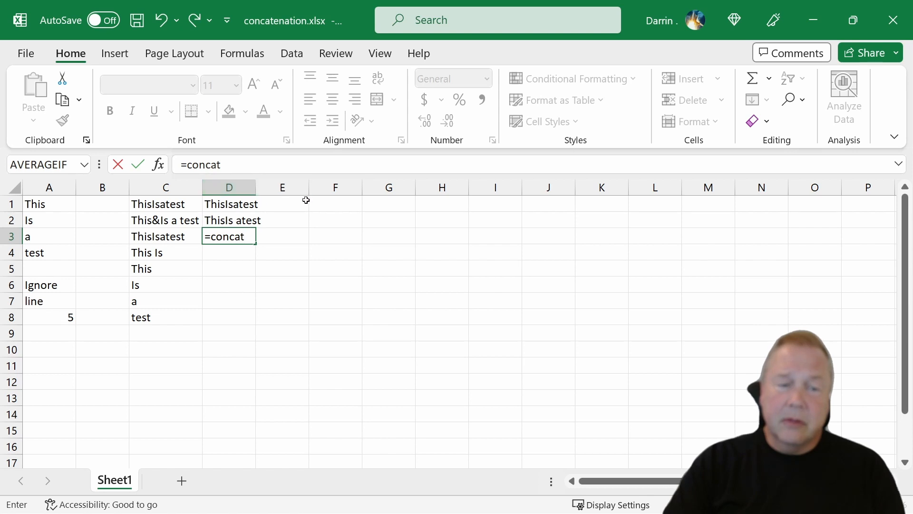
Enter =TEXTJOIN(" ",TRUE,A1:A8) in cell F1 to join the range with spaces while ignoring empty cells, and review the formula
click(320, 205)
text(=)
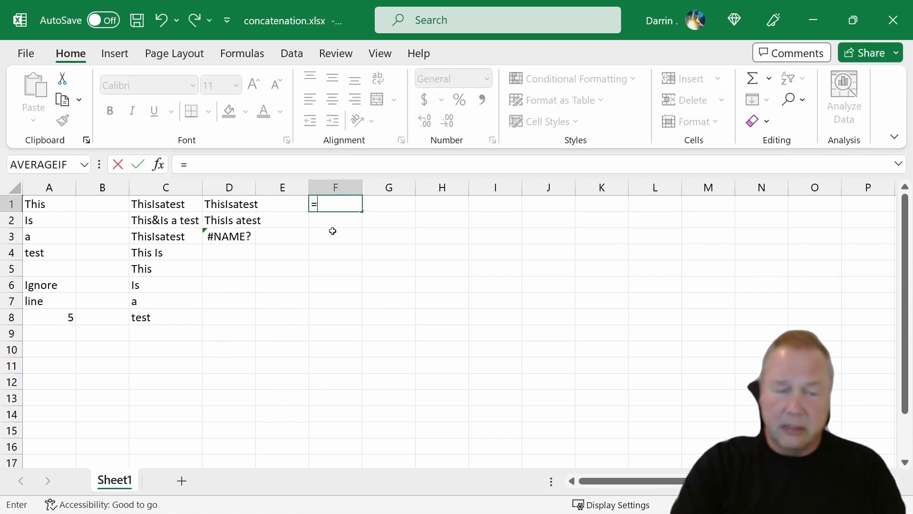
text(te)
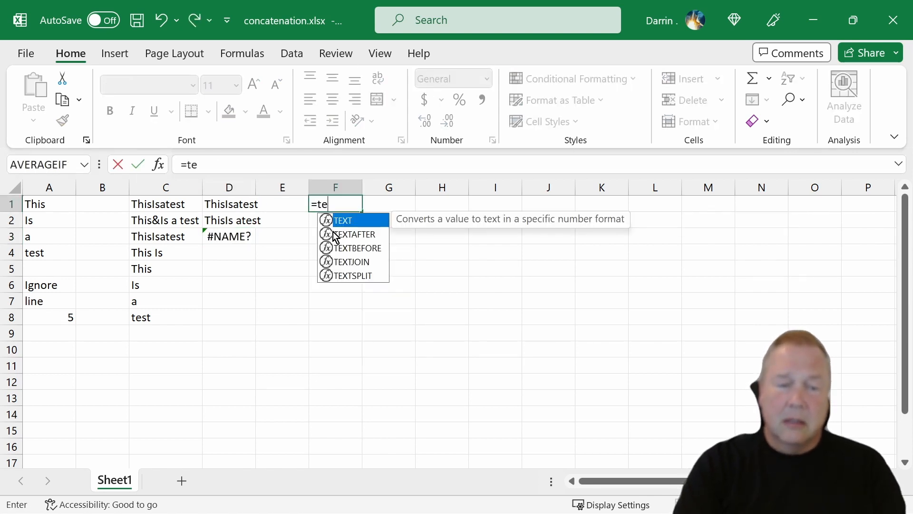
text(xtjoin()
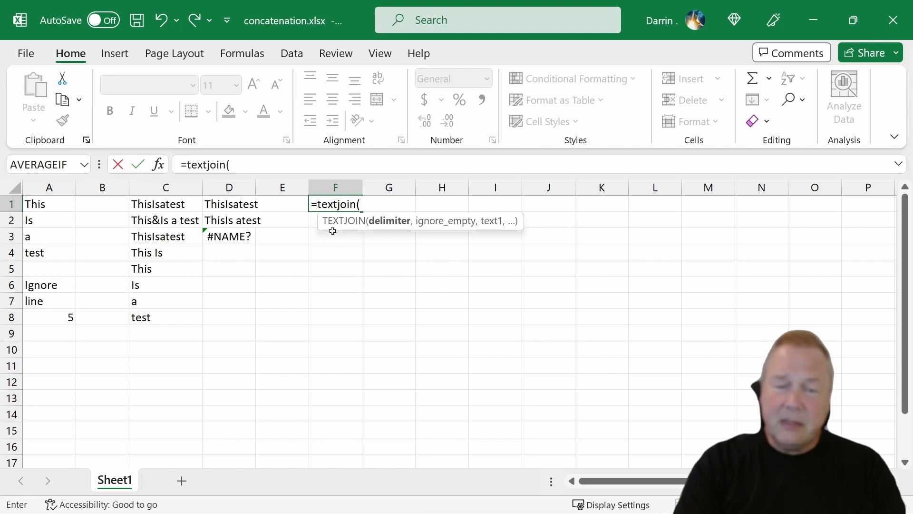
text(" ")
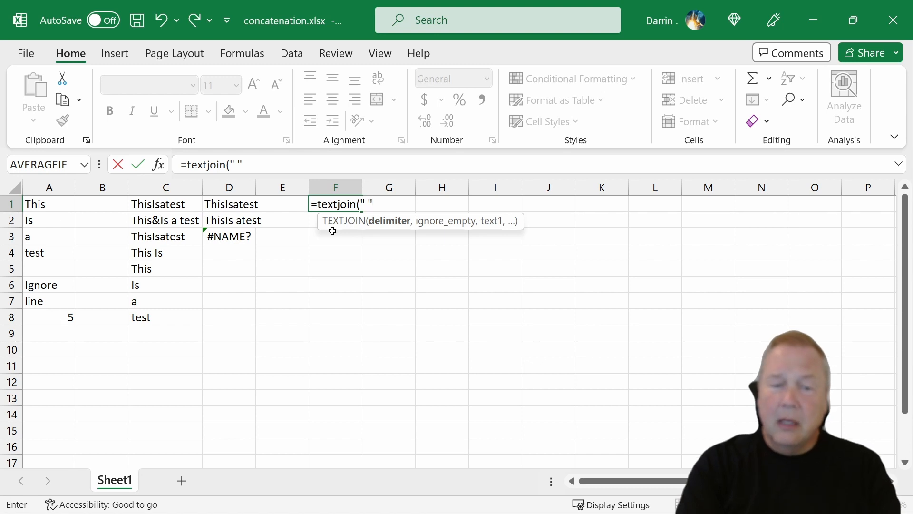
text(,)
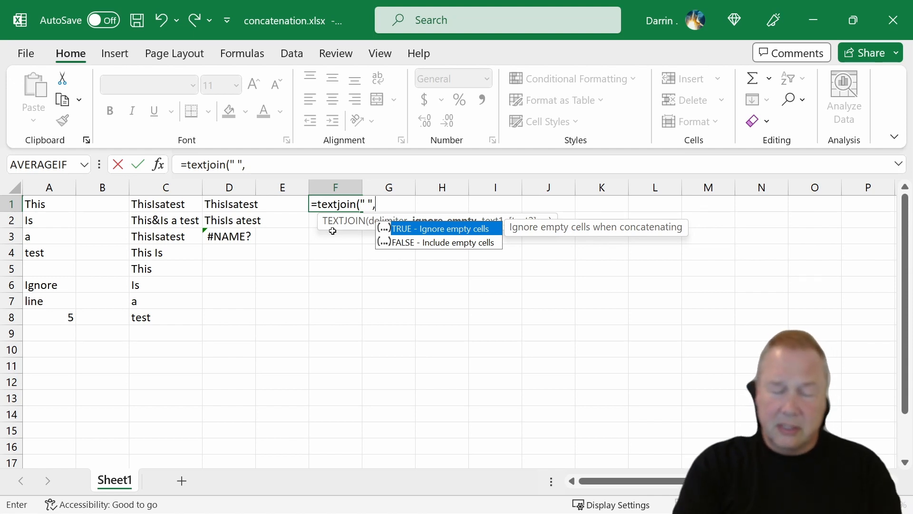
text(true,)
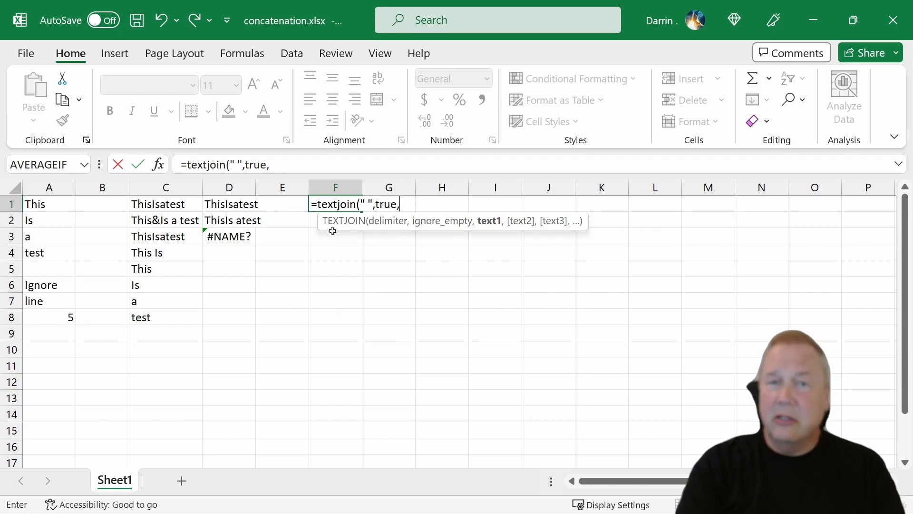
text(a)
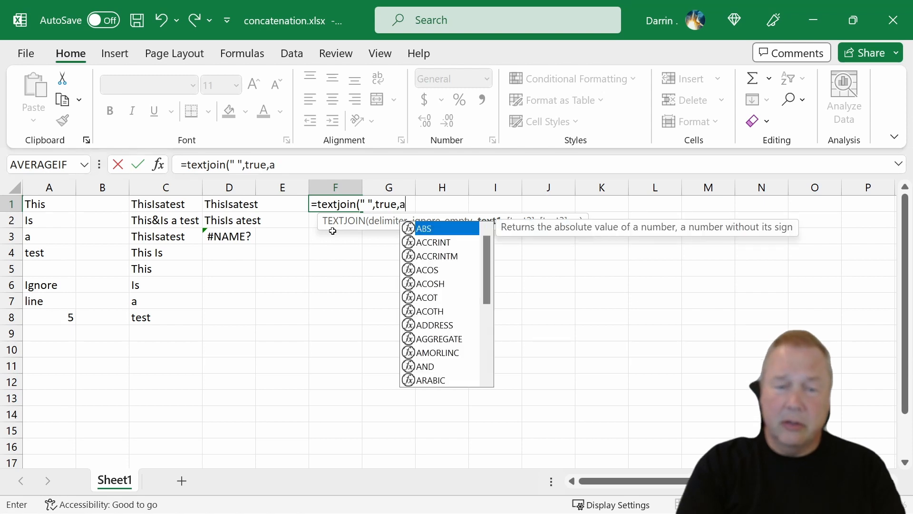
text(1:)
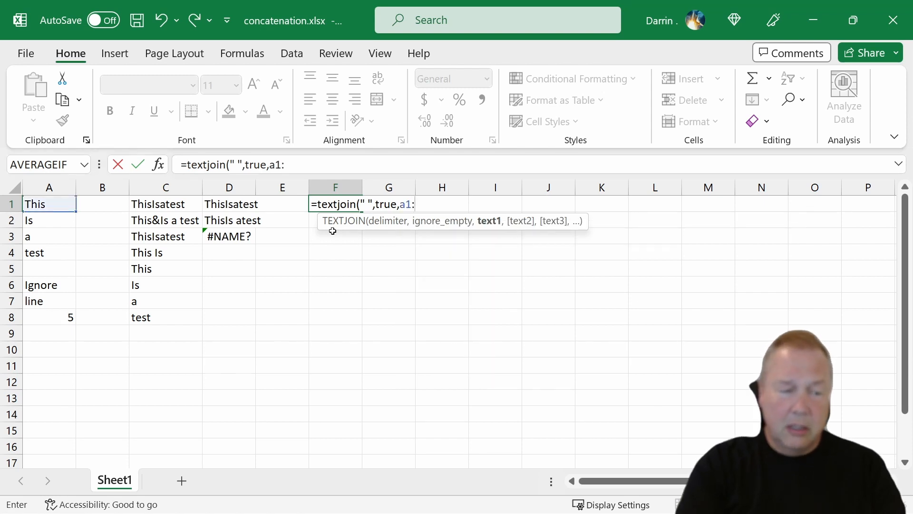
text(a8)
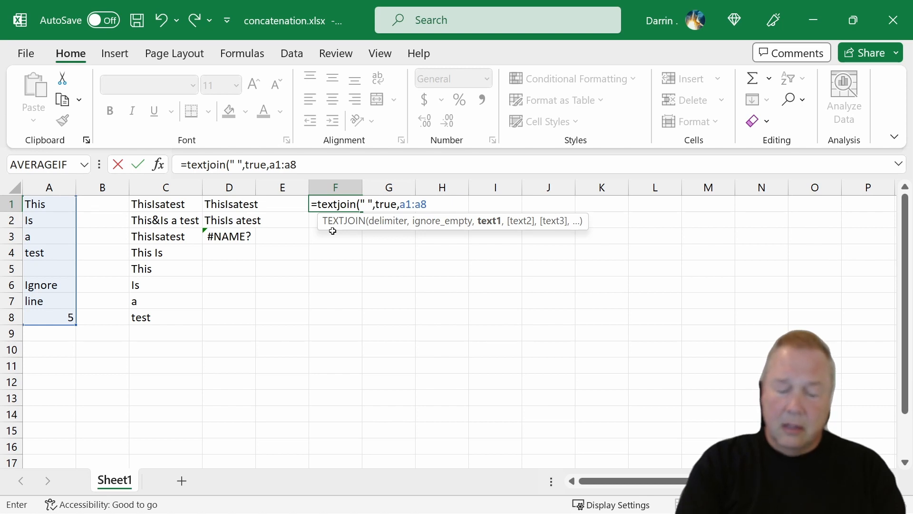
text())
key(Return)
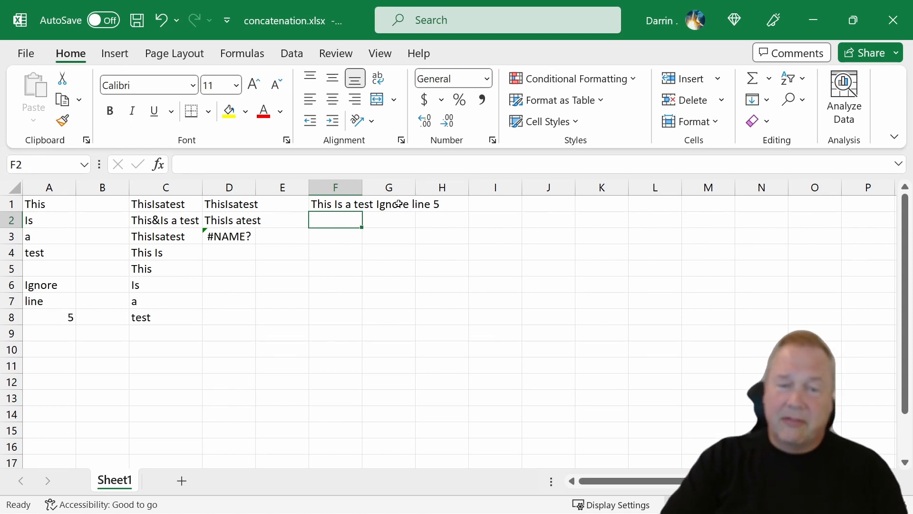
click(348, 203)
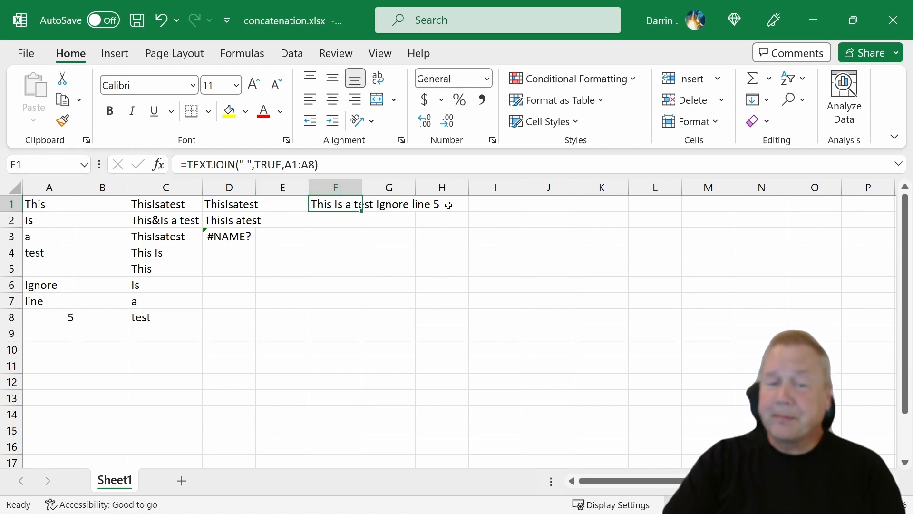
Enter =TEXTJOIN(" ",FALSE,A1:A7) in cell F2 to join the range with spaces while including empty cells
click(348, 216)
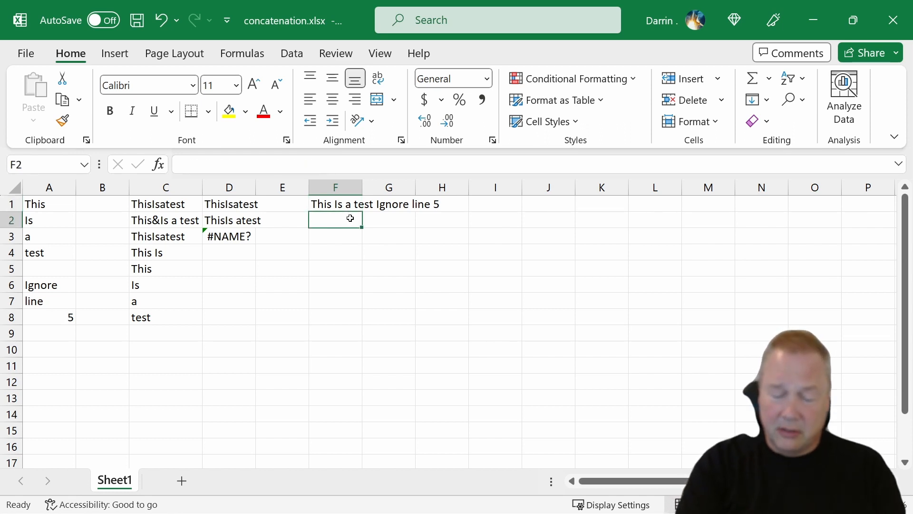
text(=)
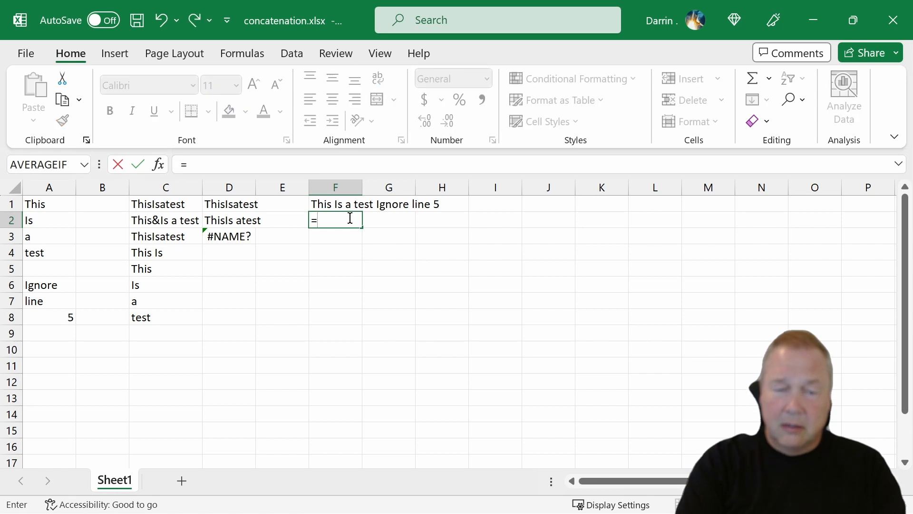
text(textjoin()
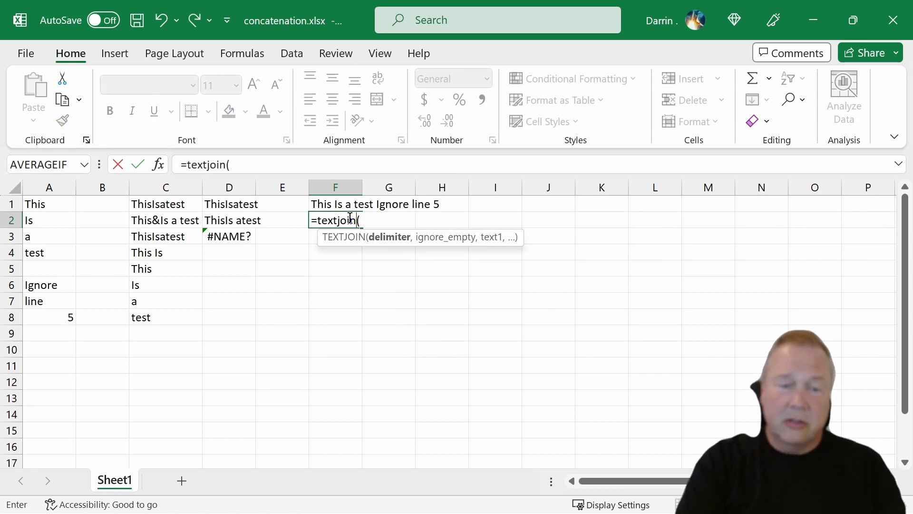
text(" ")
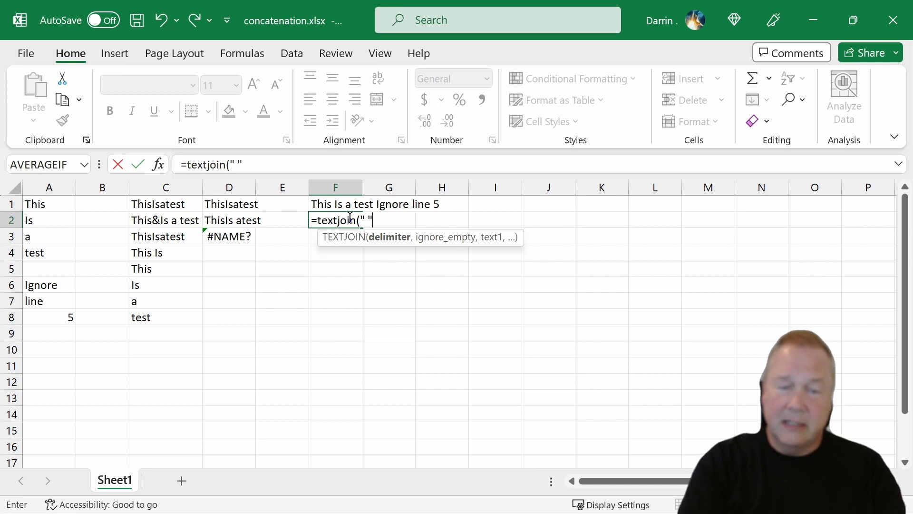
text(,false,)
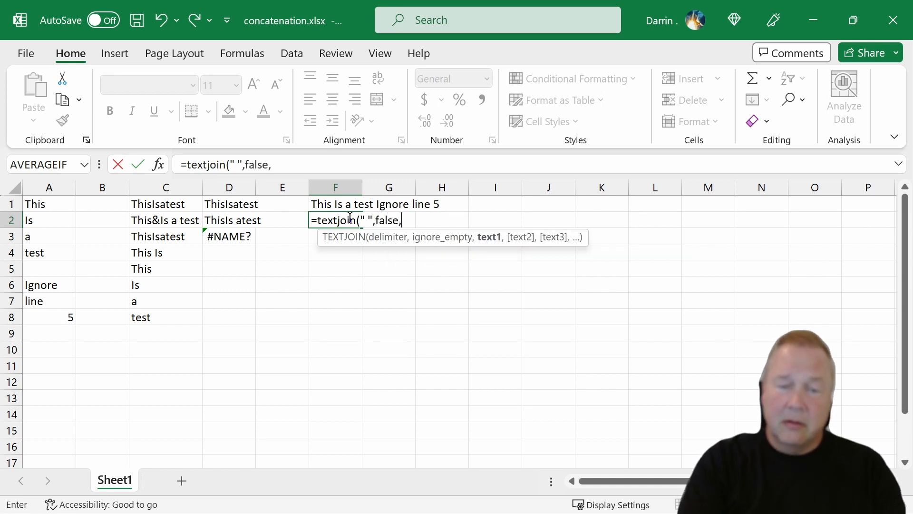
text(a1:)
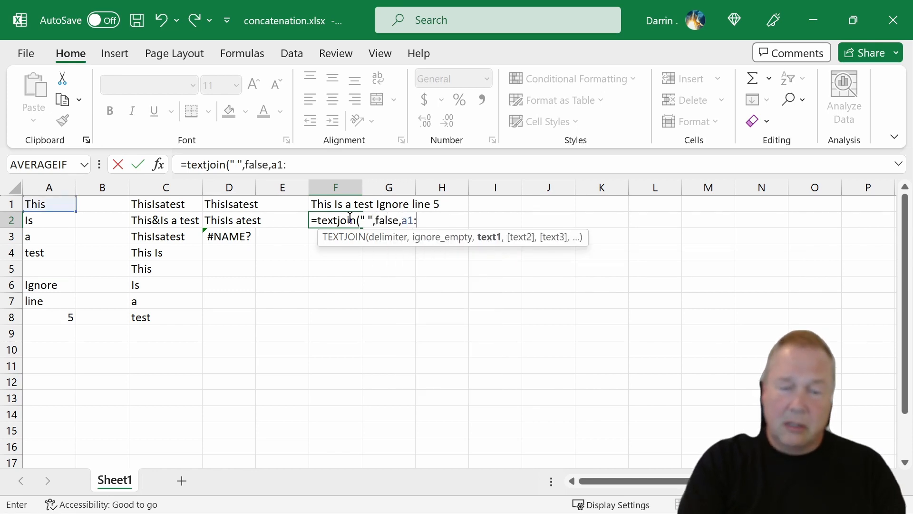
text(a7))
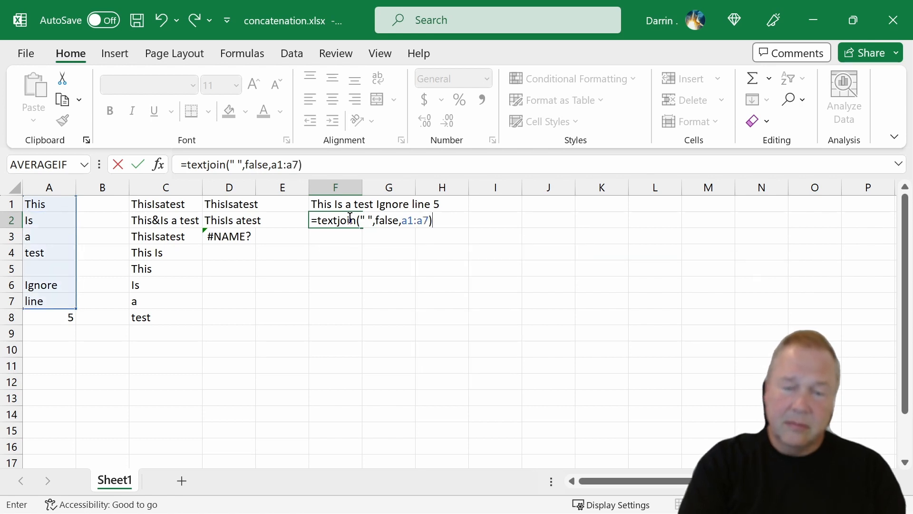
key(Return)
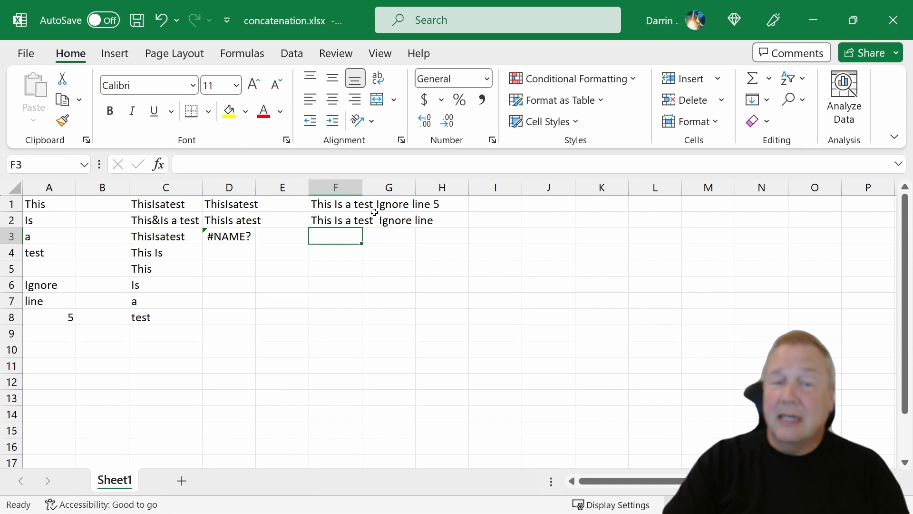
Change the delimiter in cell F2's TEXTJOIN formula to "*" and compare the joined text with cells A5 and A6
click(330, 221)
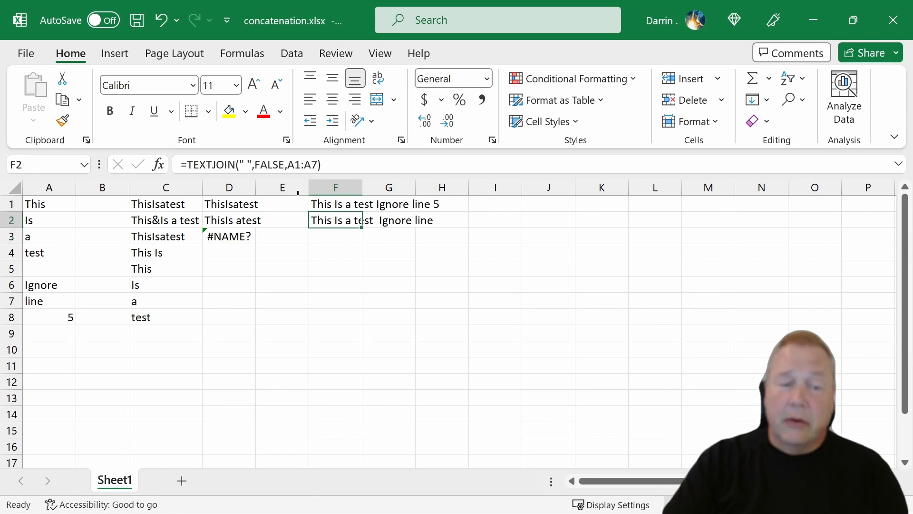
click(244, 164)
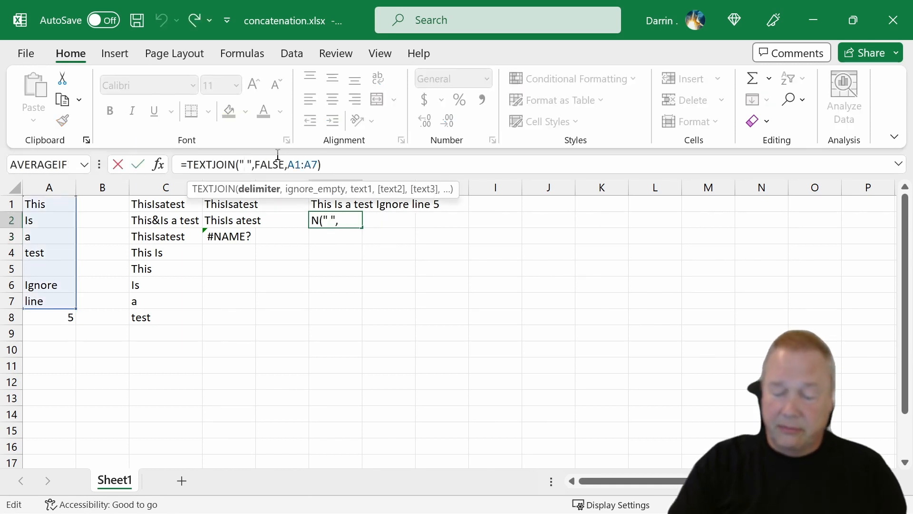
key(BackSpace)
text(*)
key(Return)
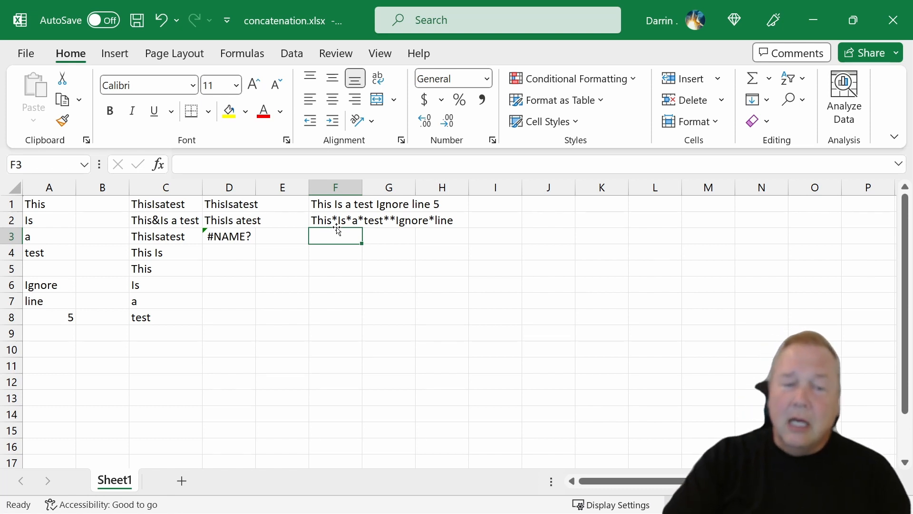
click(389, 226)
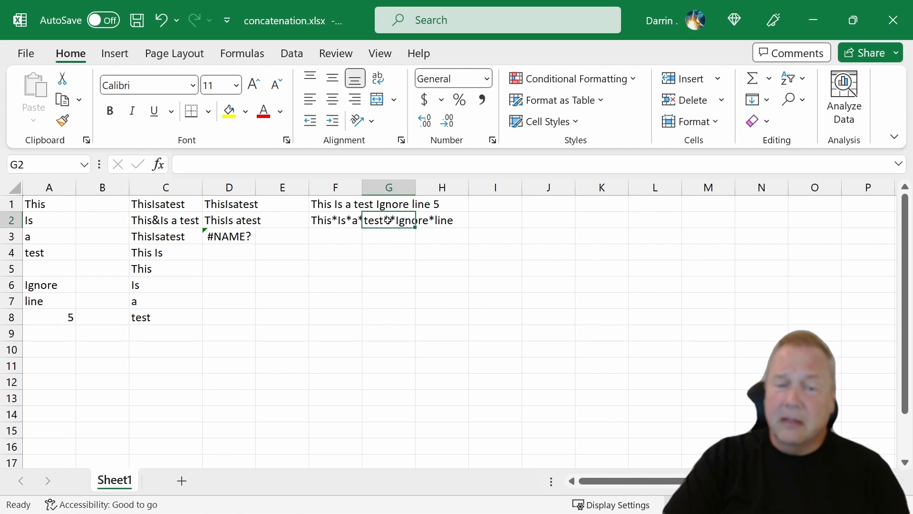
click(36, 267)
click(39, 286)
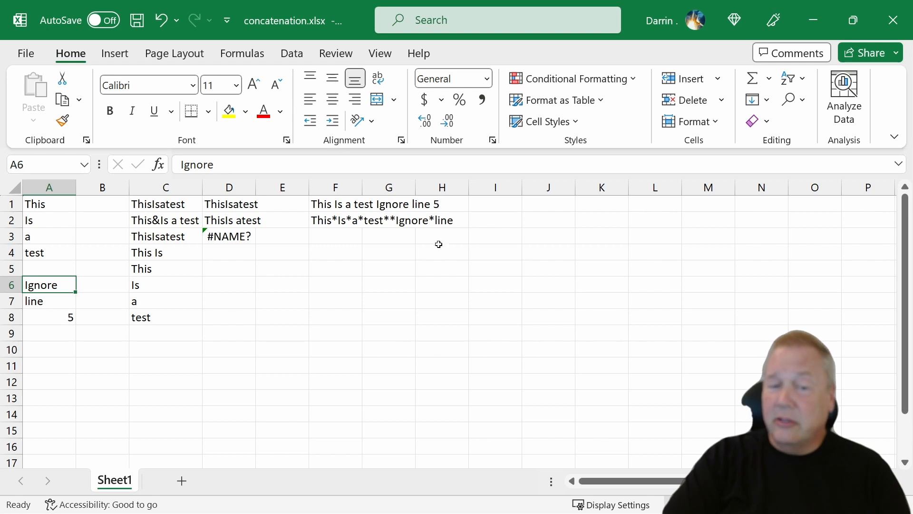
click(333, 221)
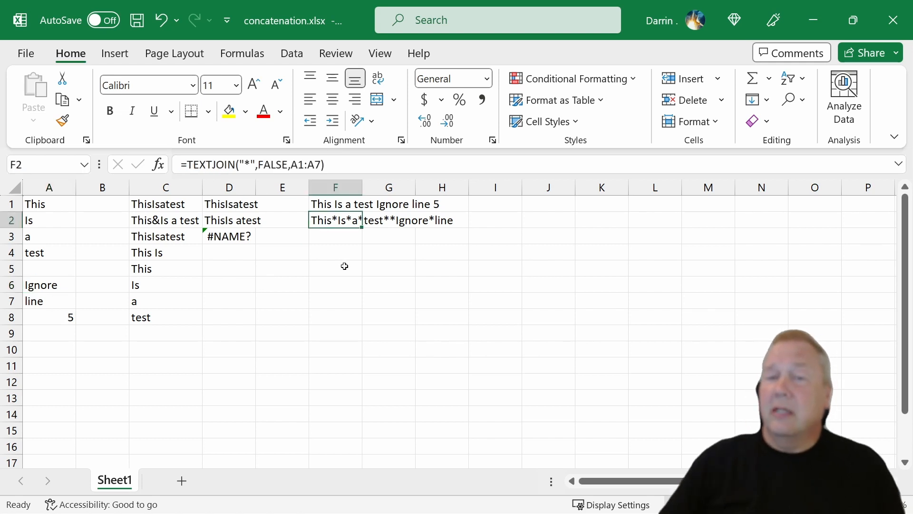